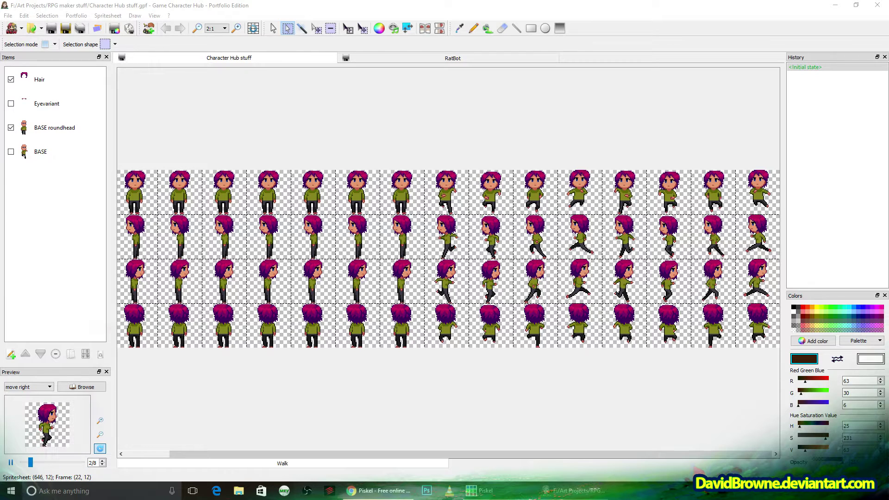
- View the Piskel website's home page and switch to the Piskel desktop app
click(486, 494)
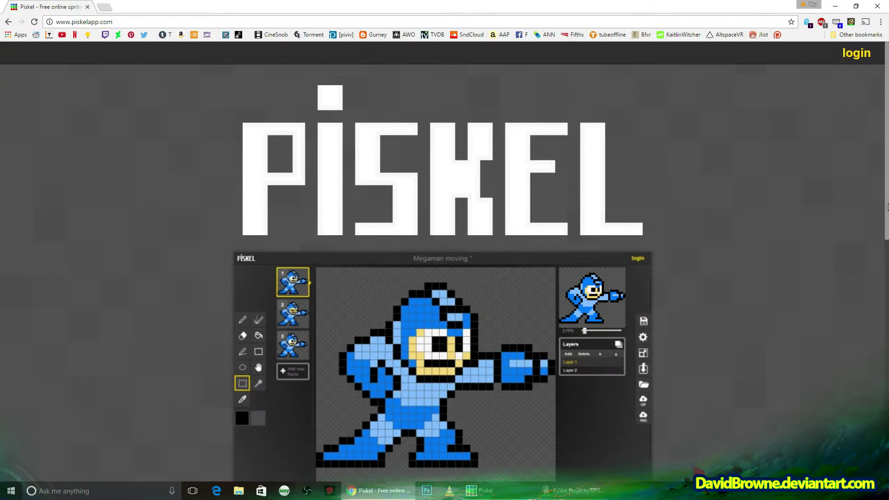
drag(887, 207, 881, 335)
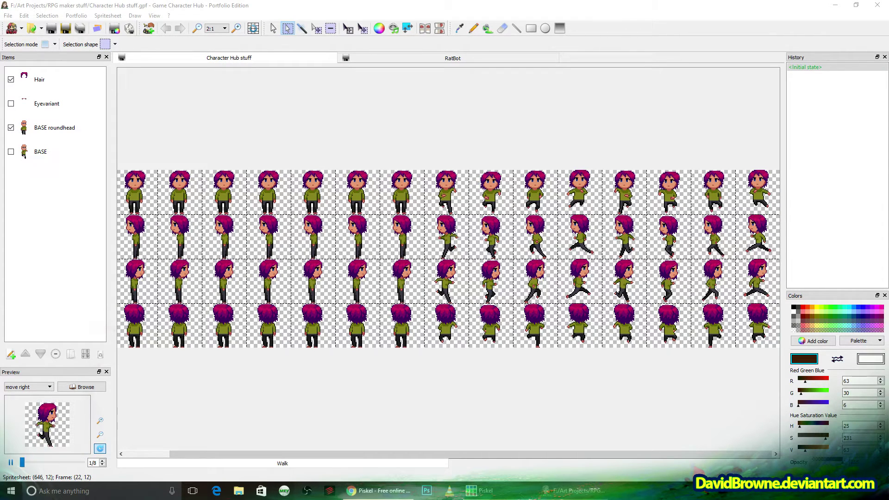
click(484, 492)
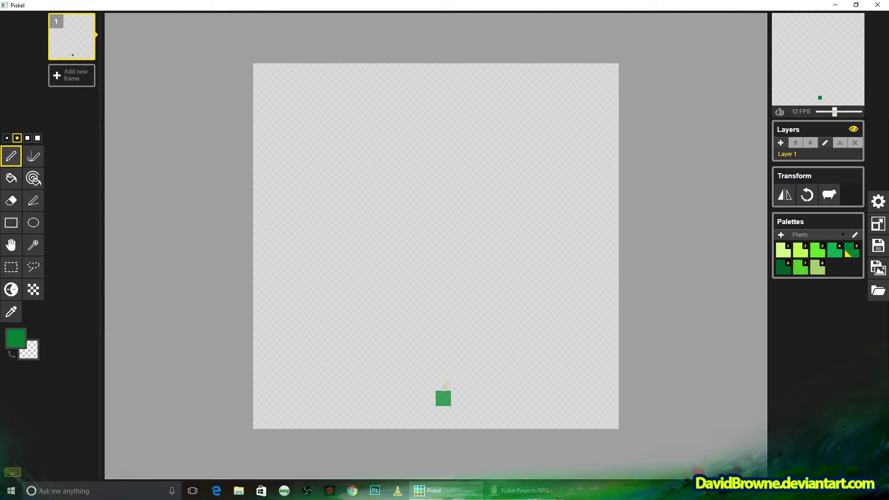
- Draw two upright green grass blades in the first frame with the Pen tool, finishing their tips at the smallest pen size
mouse_move(443, 398)
mouse_down()
mouse_move(443, 211)
mouse_move(473, 123)
mouse_up()
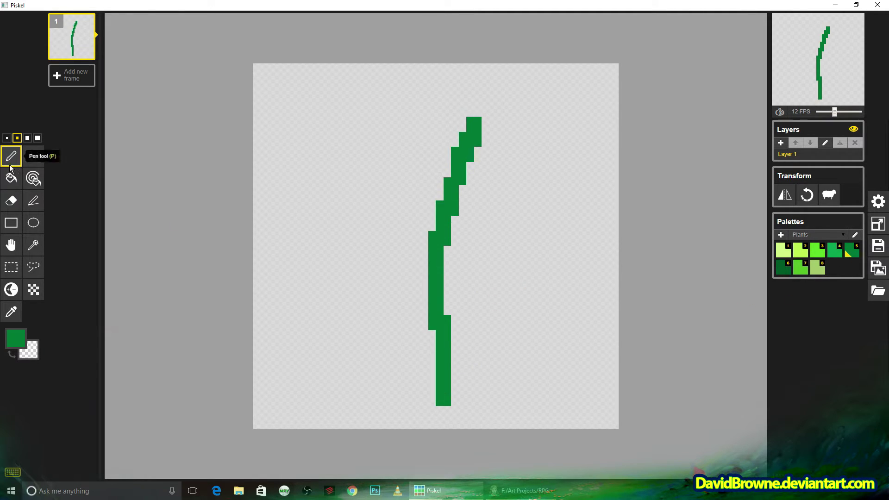
drag(457, 157, 445, 352)
mouse_move(406, 393)
mouse_down()
mouse_move(381, 263)
mouse_move(388, 167)
mouse_move(385, 299)
mouse_move(393, 261)
mouse_move(394, 320)
mouse_move(417, 367)
mouse_up()
click(7, 138)
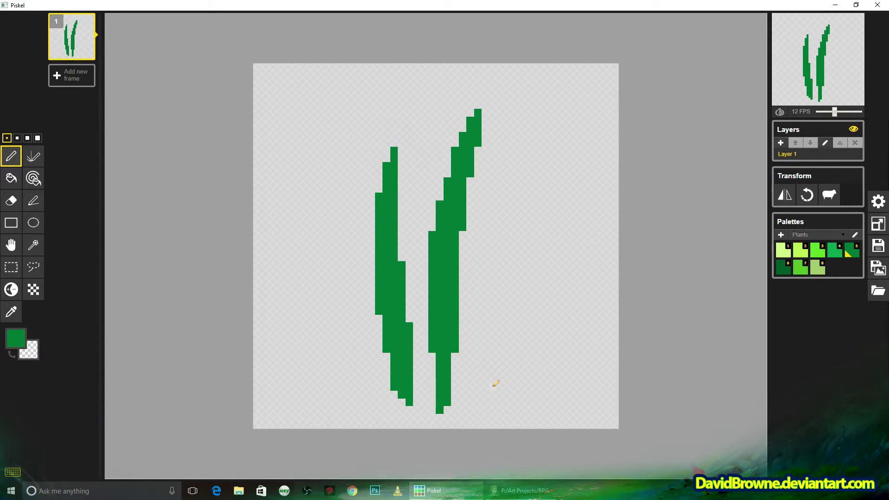
- Add a second frame with onion skin enabled and redraw the taller right blade in it, slightly shifted from the first frame
click(72, 75)
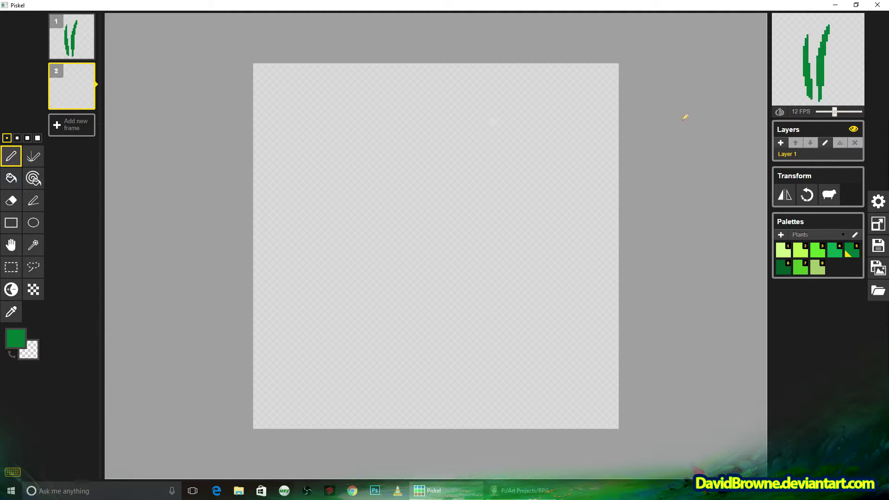
click(780, 113)
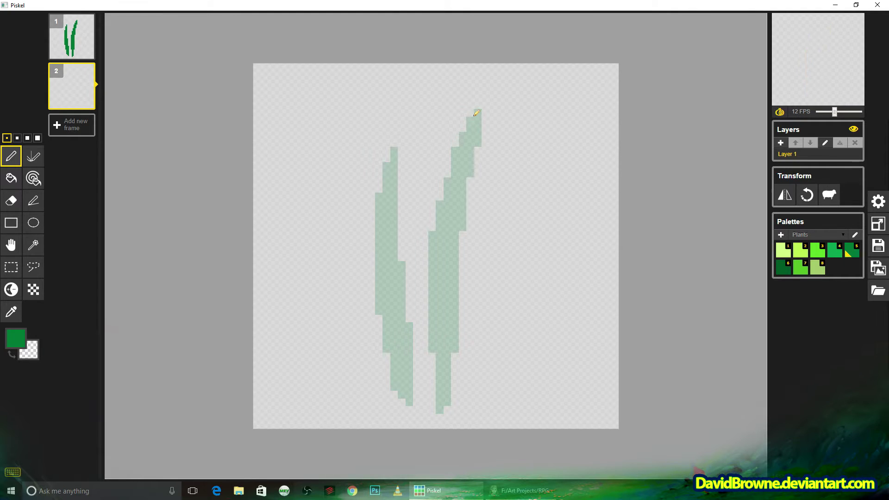
drag(474, 113, 439, 354)
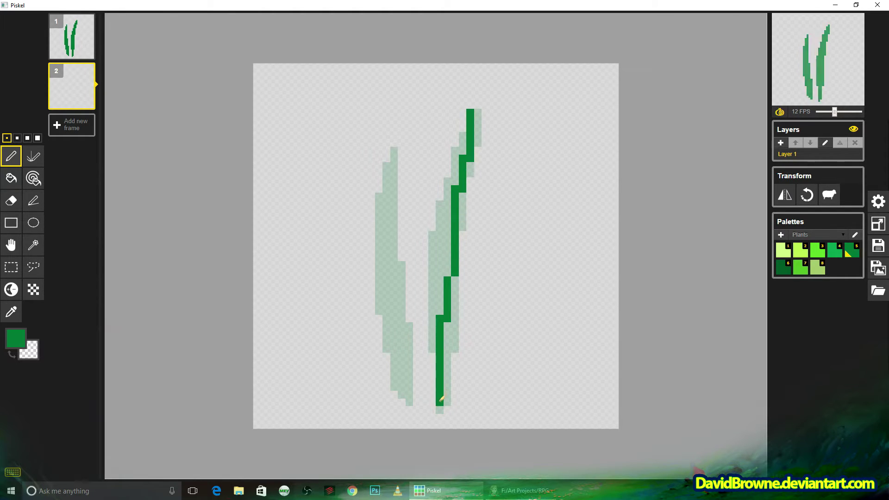
drag(447, 406, 473, 134)
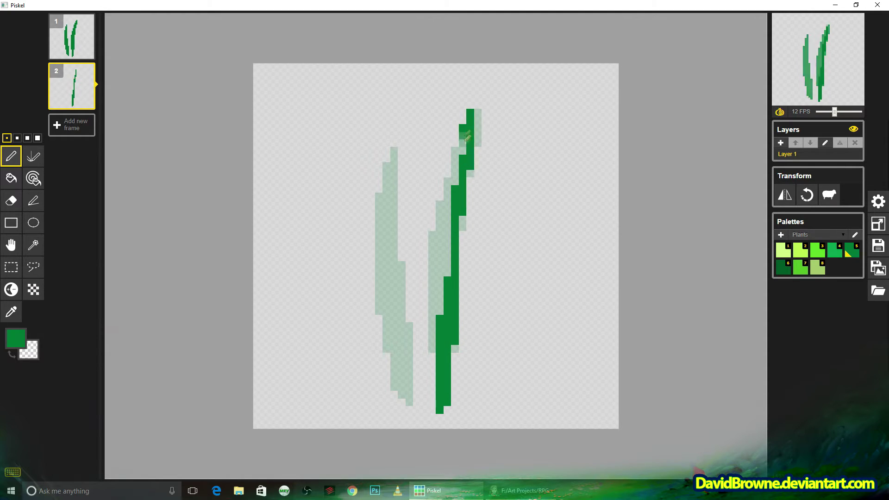
mouse_move(455, 177)
mouse_down()
mouse_move(453, 261)
mouse_move(447, 175)
mouse_move(443, 191)
mouse_move(449, 281)
mouse_up()
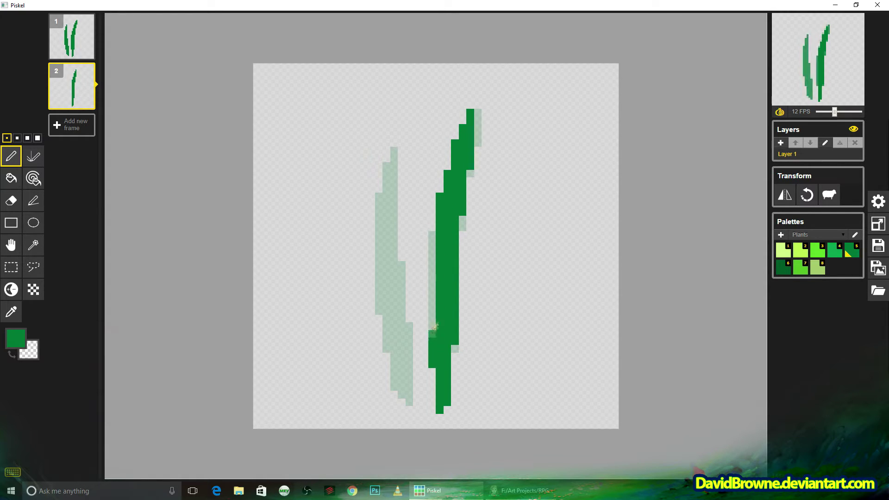
drag(435, 328, 438, 239)
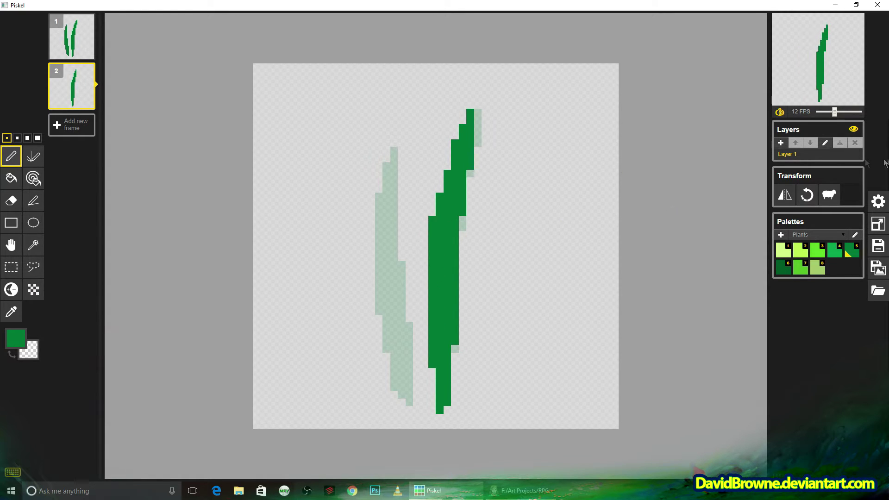
click(447, 164)
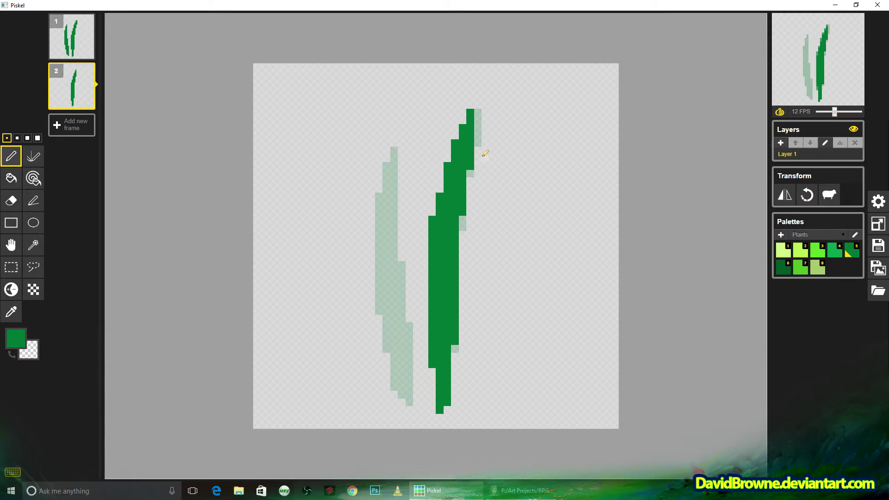
drag(478, 122, 480, 109)
click(477, 128)
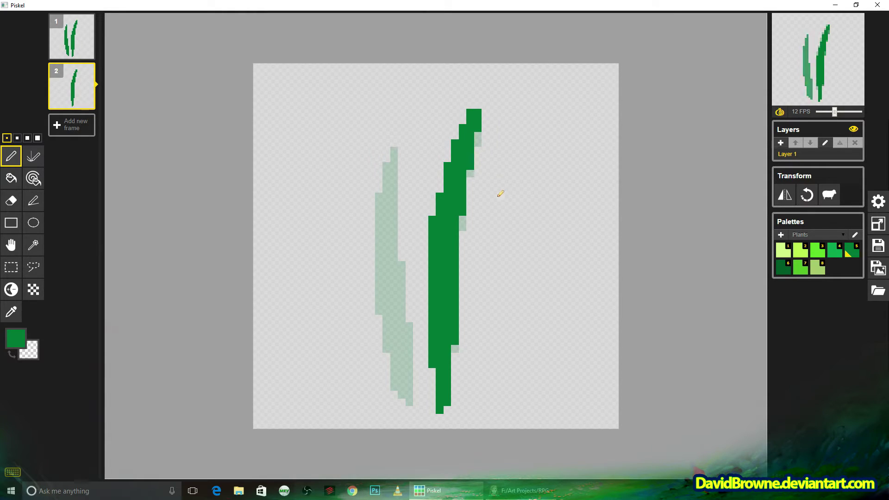
- Add a third frame and redraw the taller right blade in it, offset slightly further to the left
click(85, 133)
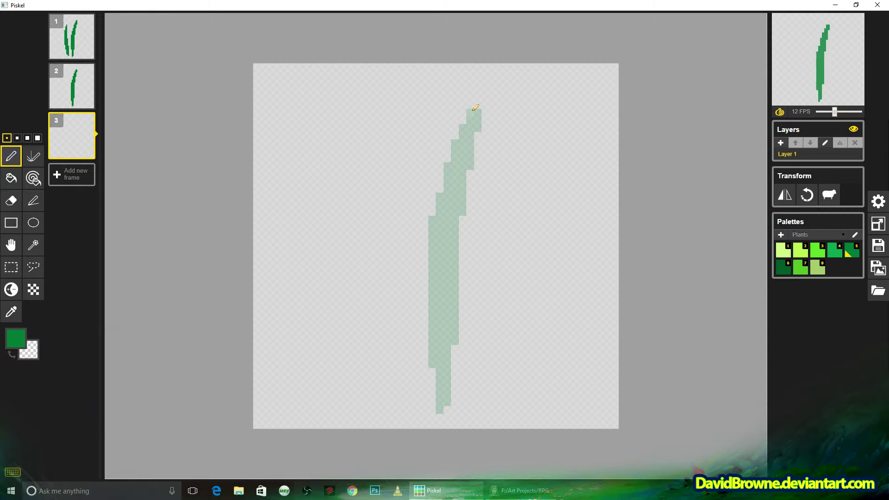
drag(471, 107, 456, 137)
drag(448, 149, 447, 175)
mouse_move(440, 187)
mouse_down()
mouse_move(432, 345)
mouse_move(439, 410)
mouse_move(440, 223)
mouse_up()
click(447, 394)
mouse_move(447, 394)
mouse_down()
mouse_move(455, 268)
mouse_move(448, 319)
mouse_up()
mouse_move(458, 206)
mouse_down()
mouse_move(457, 172)
mouse_move(452, 179)
mouse_move(470, 149)
mouse_move(470, 121)
mouse_up()
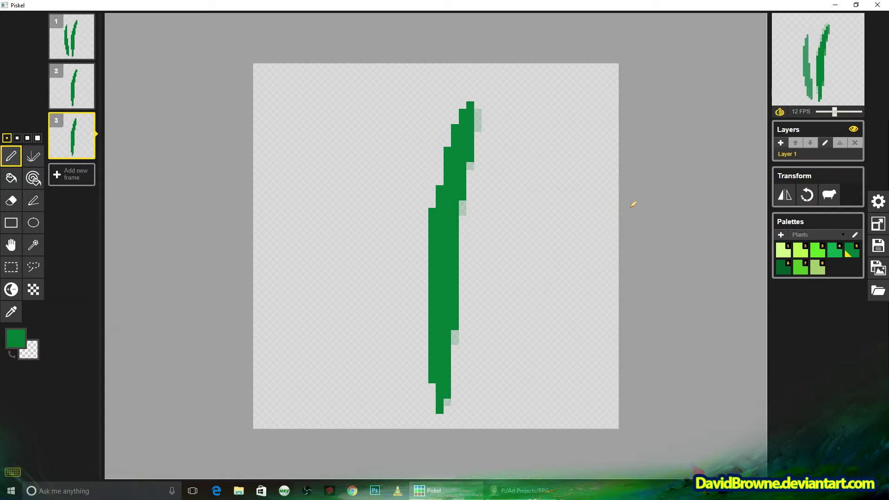
- Add the shorter left blade to the two frames that lack it, moving the newest frame to the start of the sequence
key(Up)
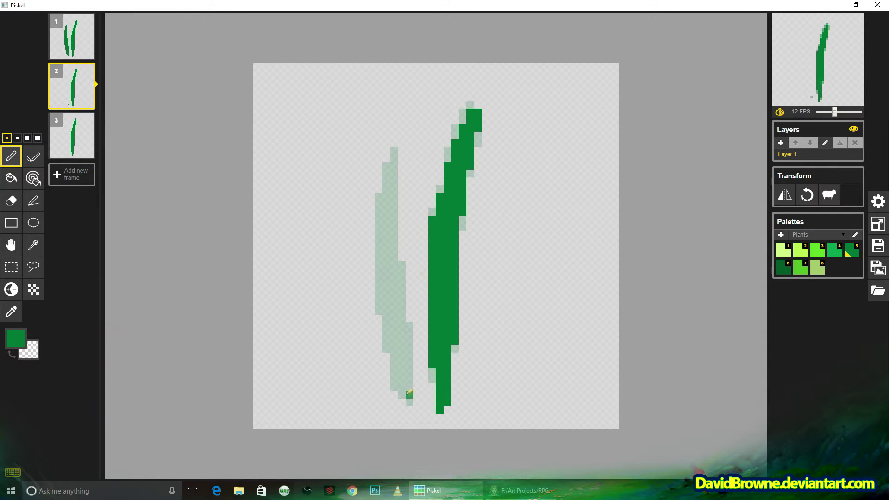
mouse_move(408, 402)
mouse_down()
mouse_move(388, 357)
mouse_move(381, 282)
mouse_move(385, 158)
mouse_move(396, 148)
mouse_move(407, 354)
mouse_move(400, 375)
mouse_move(385, 305)
mouse_move(388, 211)
mouse_up()
key(Down)
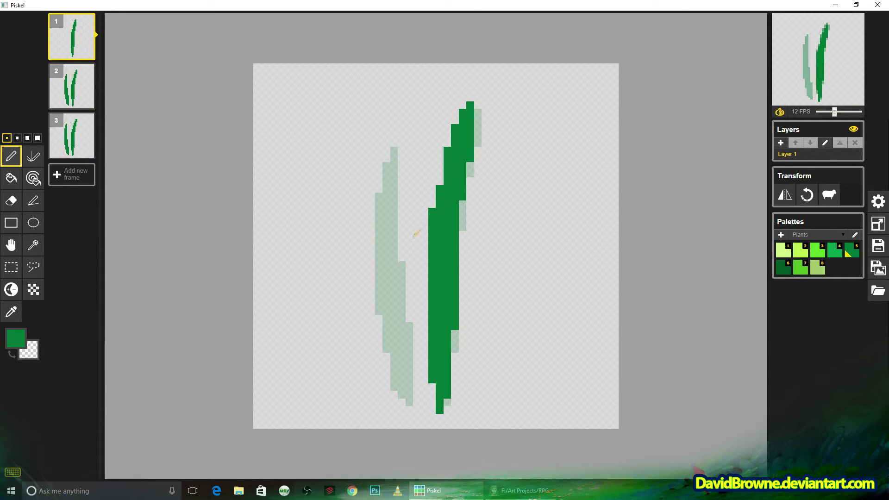
key(Down)
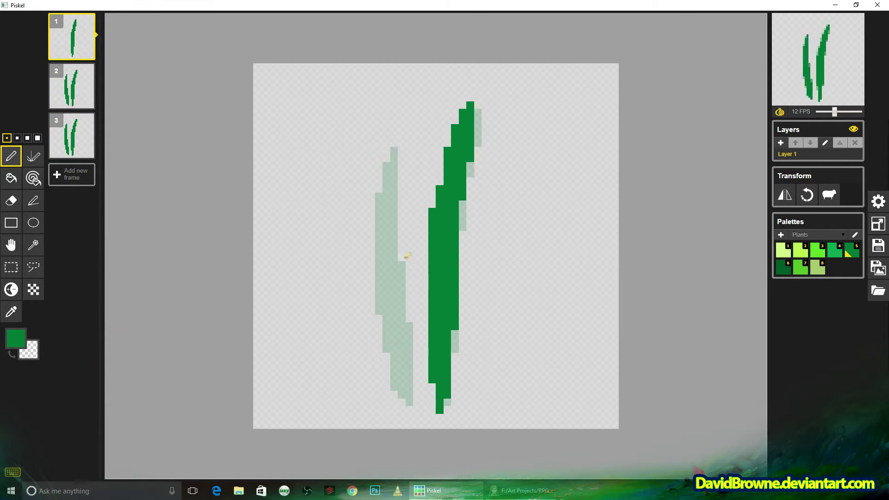
mouse_move(401, 247)
mouse_down()
mouse_move(409, 396)
mouse_move(385, 284)
mouse_move(384, 218)
mouse_move(398, 267)
mouse_move(394, 162)
mouse_up()
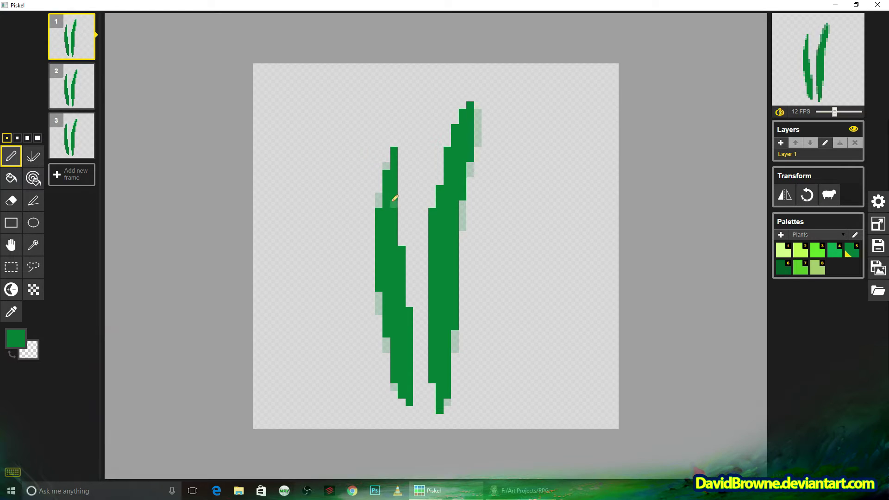
key(ctrl+z)
drag(387, 284, 383, 250)
- Add a fourth frame and draw both grass blades in it, bending strongly to the left
click(79, 177)
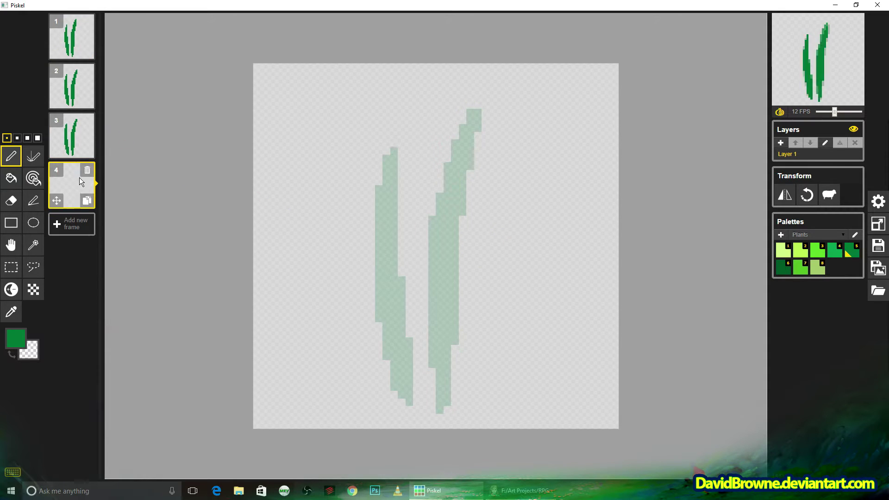
mouse_move(441, 405)
mouse_down()
mouse_move(440, 369)
mouse_move(299, 219)
mouse_move(361, 232)
mouse_move(442, 351)
mouse_move(342, 231)
mouse_up()
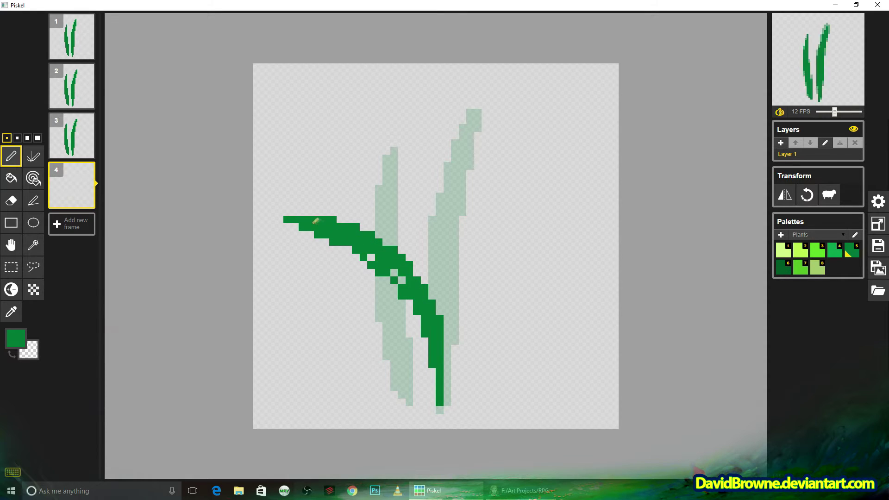
mouse_move(410, 402)
mouse_down()
mouse_move(320, 295)
mouse_move(264, 280)
mouse_move(339, 285)
mouse_move(393, 343)
mouse_move(349, 300)
mouse_move(394, 336)
mouse_move(412, 381)
mouse_move(444, 351)
mouse_up()
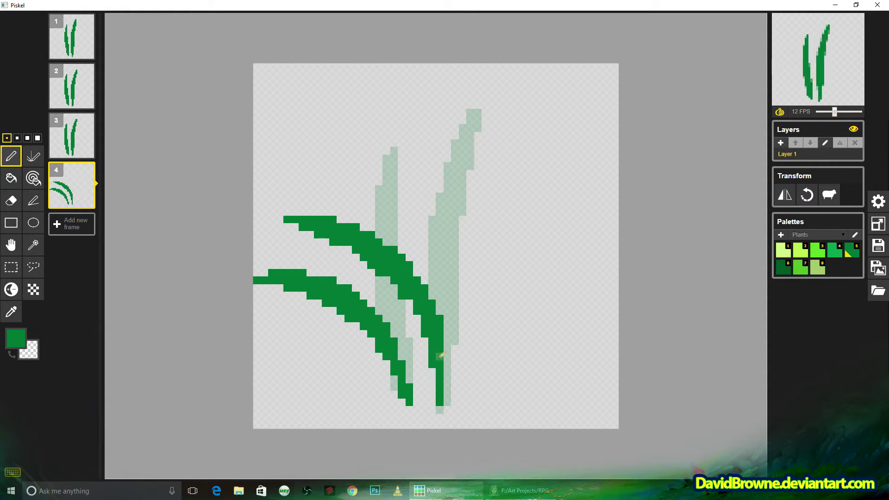
key(shift+n)
key(ctrl+z)
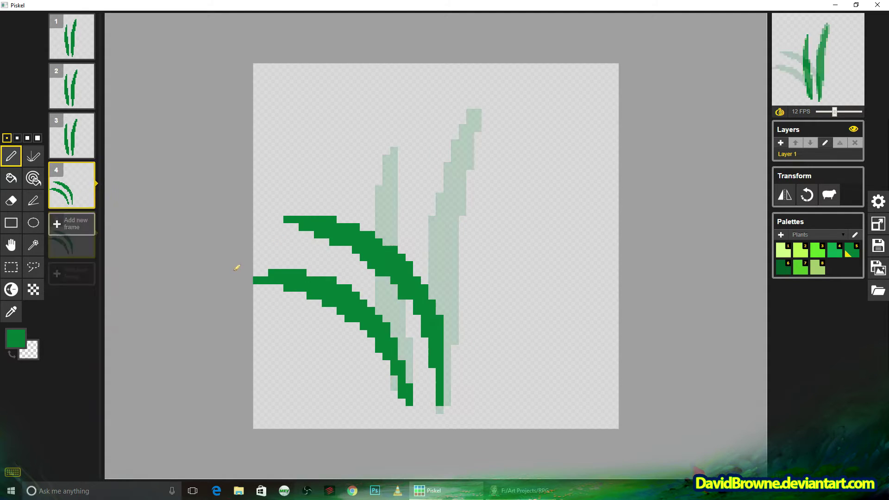
- Add a fifth frame and redraw both bent blades in it, shifted slightly left of the onion-skin outline
key(n)
click(280, 220)
mouse_move(295, 227)
mouse_down()
mouse_move(322, 218)
mouse_move(300, 225)
mouse_move(343, 232)
mouse_up()
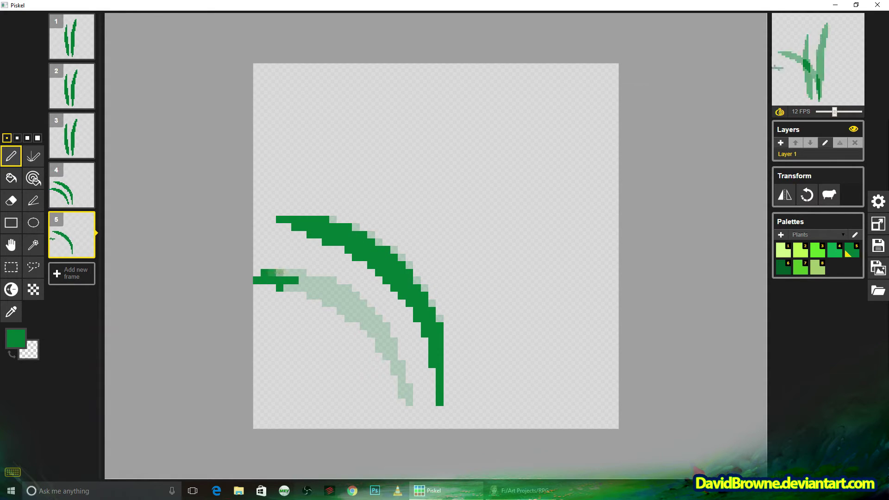
drag(311, 280, 319, 287)
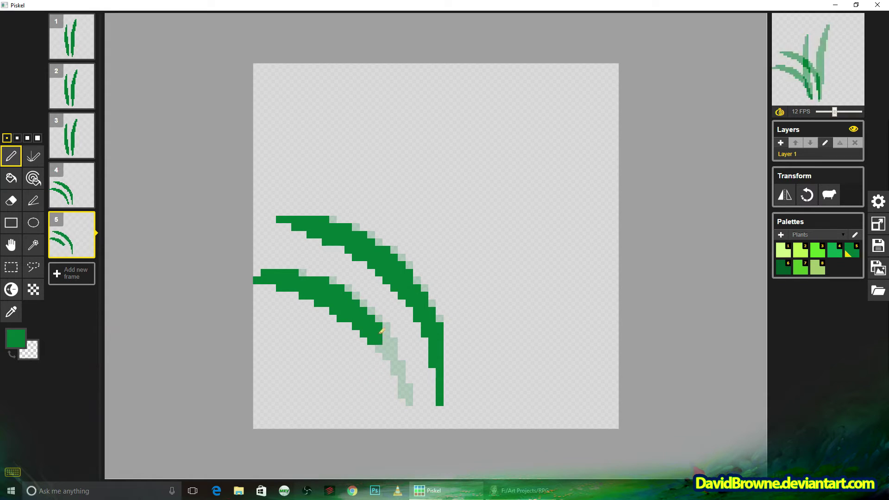
drag(399, 362, 409, 402)
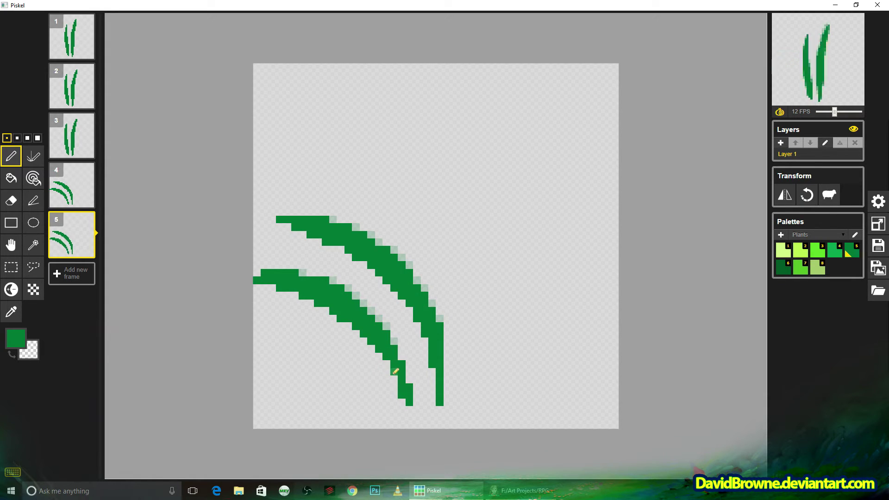
- Add two more frames and draw the right blade in each, straightening progressively from the bent pose
click(79, 277)
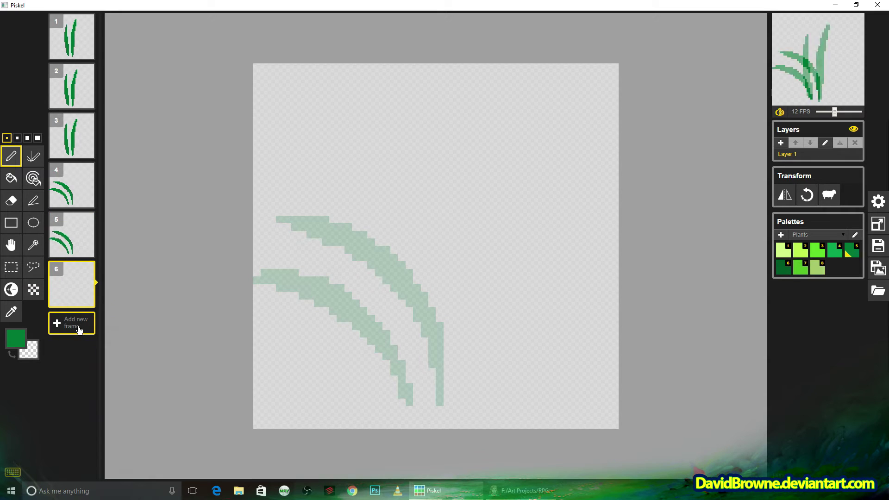
click(80, 330)
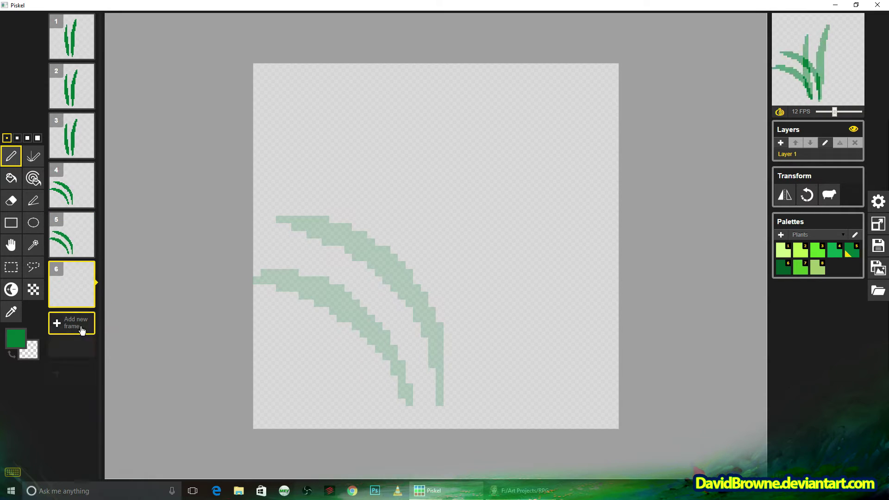
click(72, 285)
mouse_move(439, 403)
mouse_down()
mouse_move(428, 281)
mouse_move(370, 226)
mouse_move(317, 196)
mouse_move(429, 352)
mouse_up()
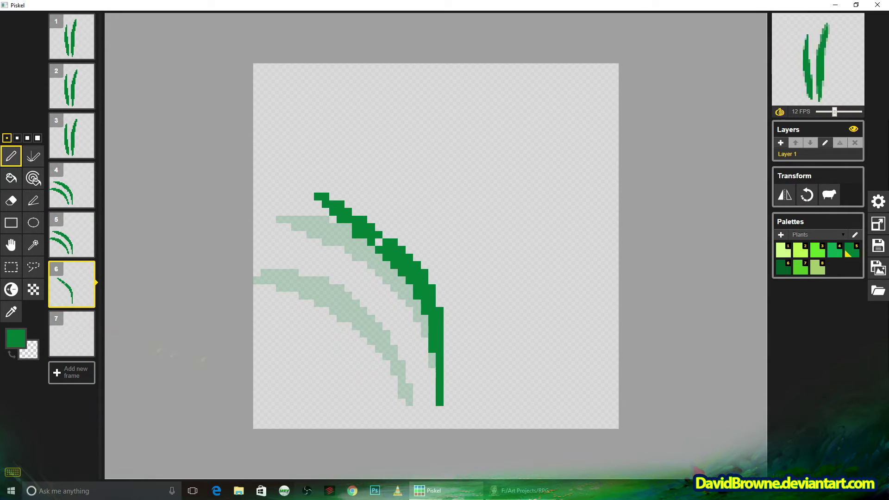
click(72, 331)
mouse_move(440, 397)
mouse_down()
mouse_move(440, 348)
mouse_move(385, 185)
mouse_move(428, 287)
mouse_move(385, 197)
mouse_move(426, 278)
mouse_up()
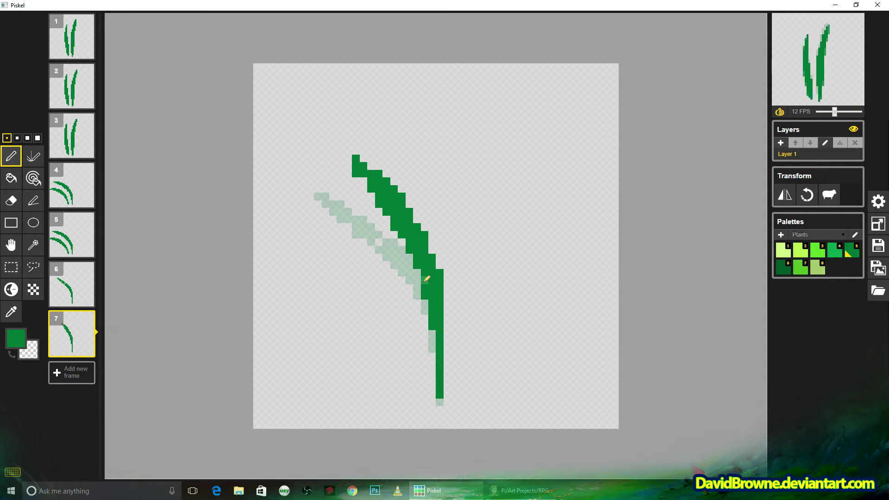
- Move the first frame to the end of the sequence and draw a nearly upright right blade in a new frame before it
click(73, 376)
drag(69, 42, 72, 385)
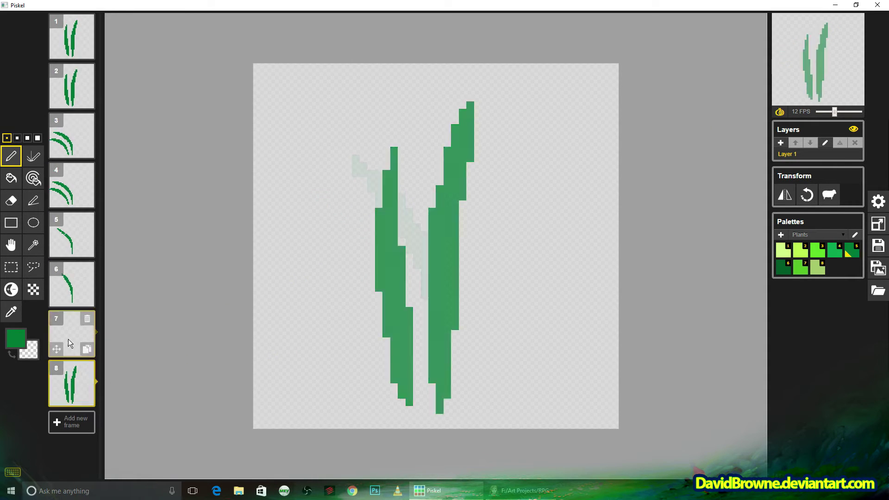
click(72, 334)
mouse_move(444, 383)
mouse_down()
mouse_move(447, 286)
mouse_move(420, 132)
mouse_move(440, 308)
mouse_move(410, 112)
mouse_move(438, 245)
mouse_up()
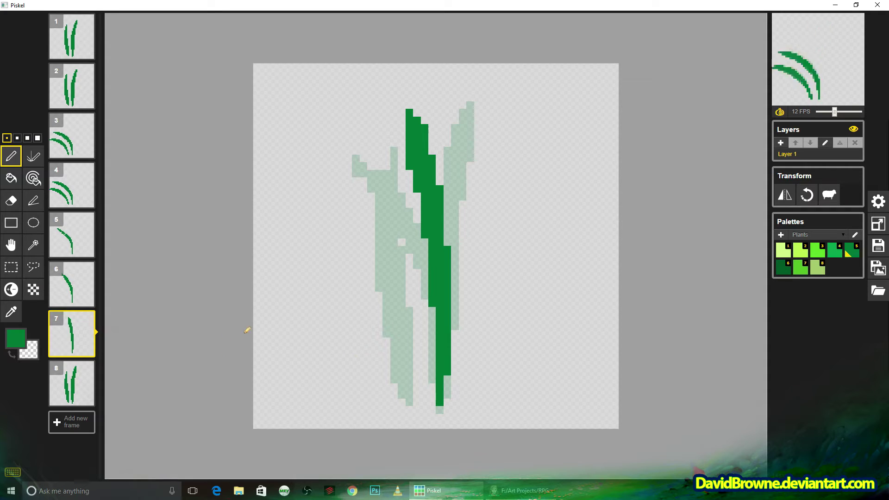
- Touch up the right blade in the recovery frames and draw the left blade bending left in frame 5
key(Up)
key(Up)
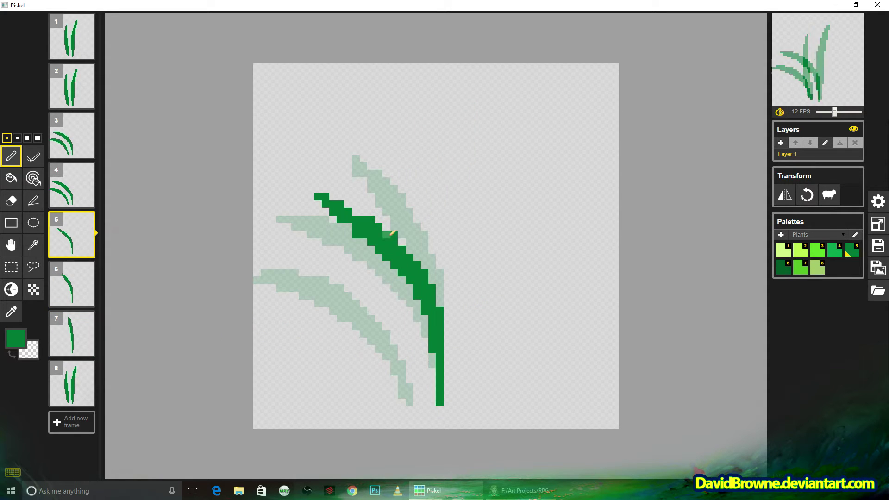
key(Down)
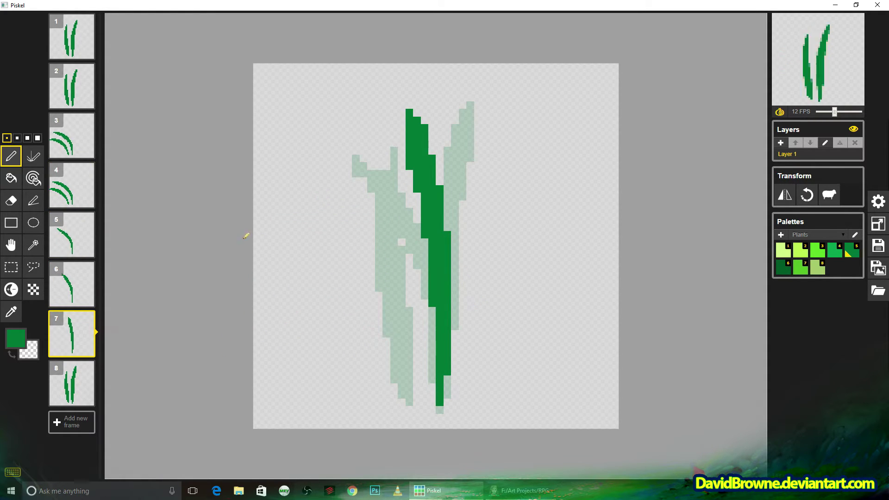
key(Up)
key(Up)
key(Down)
mouse_move(409, 403)
mouse_down()
mouse_move(366, 307)
mouse_move(278, 235)
mouse_move(386, 342)
mouse_up()
mouse_move(293, 250)
mouse_down()
mouse_move(374, 311)
mouse_move(399, 354)
mouse_move(344, 240)
mouse_up()
- Draw the left blade in frame 6, slightly more upright than in frame 5
key(Down)
mouse_move(301, 204)
mouse_down()
mouse_move(352, 259)
mouse_move(402, 373)
mouse_up()
mouse_move(324, 232)
mouse_down()
mouse_move(391, 304)
mouse_move(385, 298)
mouse_move(408, 350)
mouse_up()
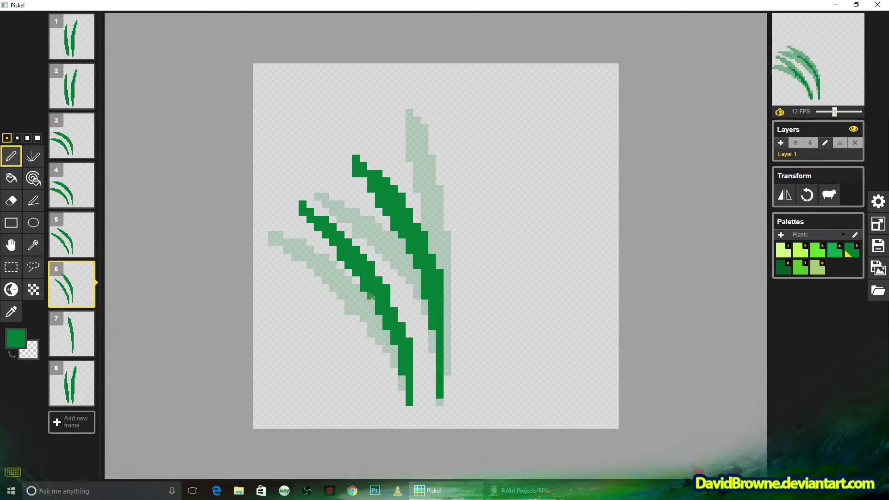
- Draw the left blade in frame 7, more upright than in frame 6 and thickened along its length
key(Down)
mouse_move(412, 399)
mouse_down()
mouse_move(386, 251)
mouse_move(355, 179)
mouse_move(349, 187)
mouse_move(395, 301)
mouse_up()
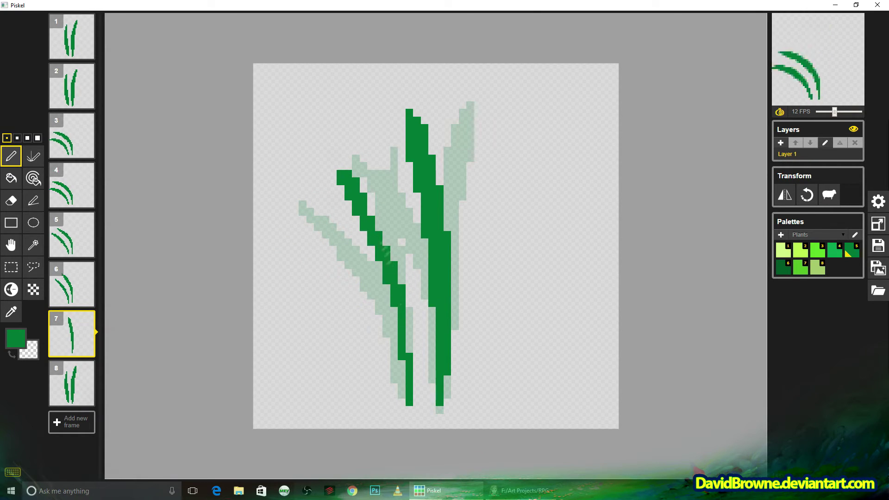
drag(366, 232, 405, 369)
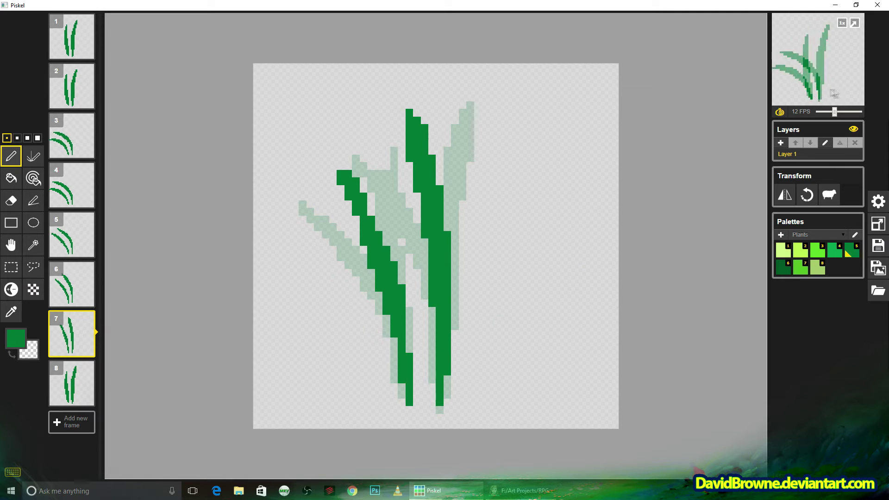
- Step back and forth through the recovery frames to examine how the blades straighten
key(Up)
key(Up)
key(Down)
key(Down)
key(Down)
key(Up)
key(Up)
key(Up)
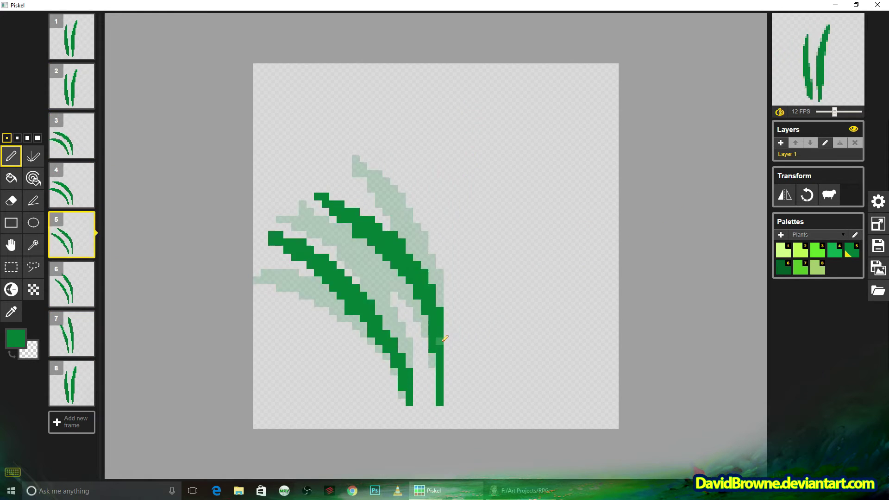
- Move the upright last frame to third place, directly before the bent frames
key(Down)
key(Down)
key(Down)
drag(72, 383, 71, 134)
- Erase edge pixels to thin the lower parts of the blades in the three upright frames
click(71, 37)
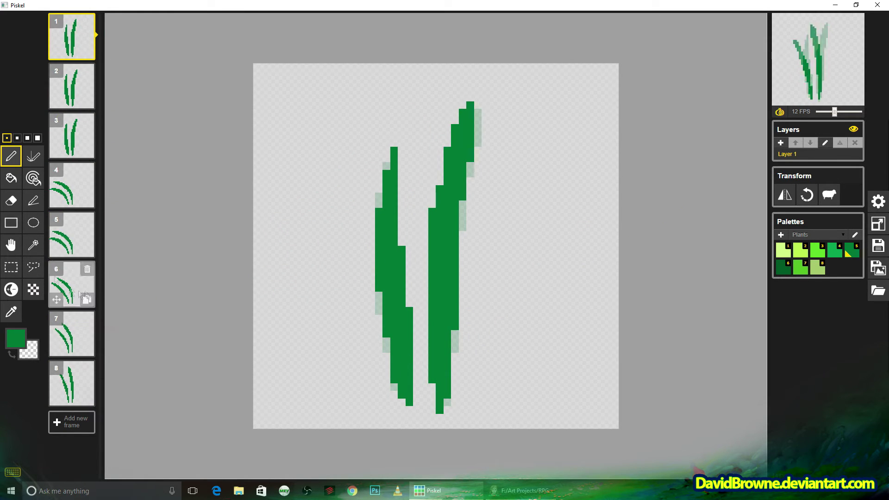
key(e)
mouse_move(456, 307)
mouse_down()
mouse_move(449, 381)
mouse_move(432, 377)
mouse_up()
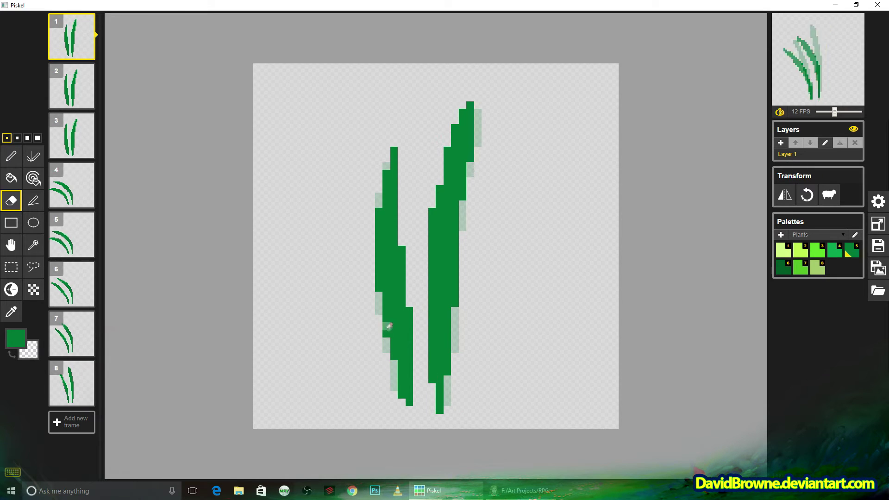
key(Down)
key(Down)
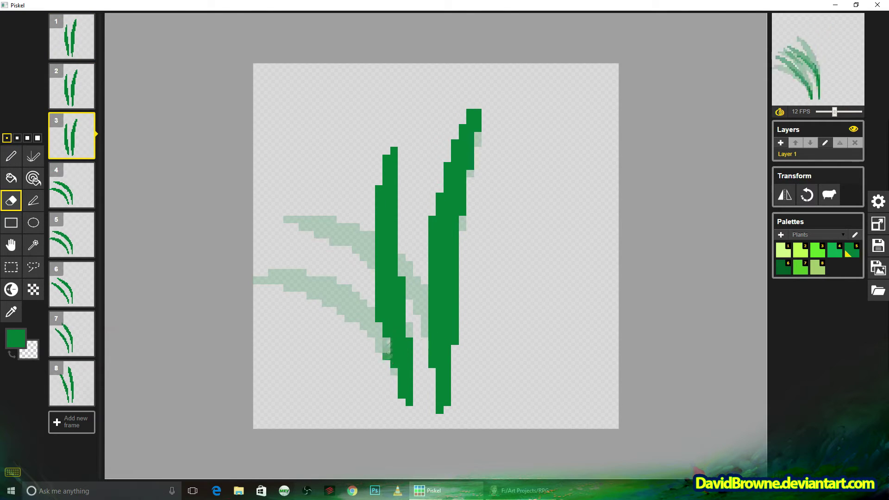
key(Down)
key(Up)
key(p)
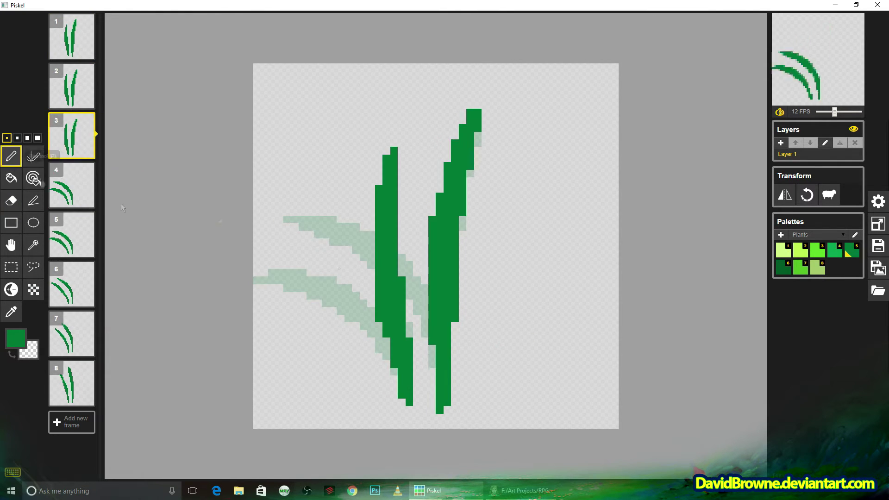
- Touch up the lower part of the left blade with the pen in frames 4 to 8
key(Down)
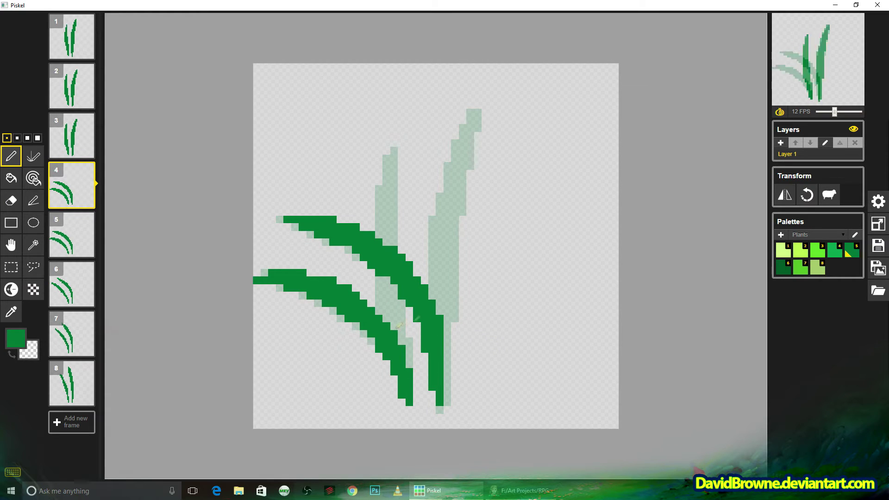
key(Down)
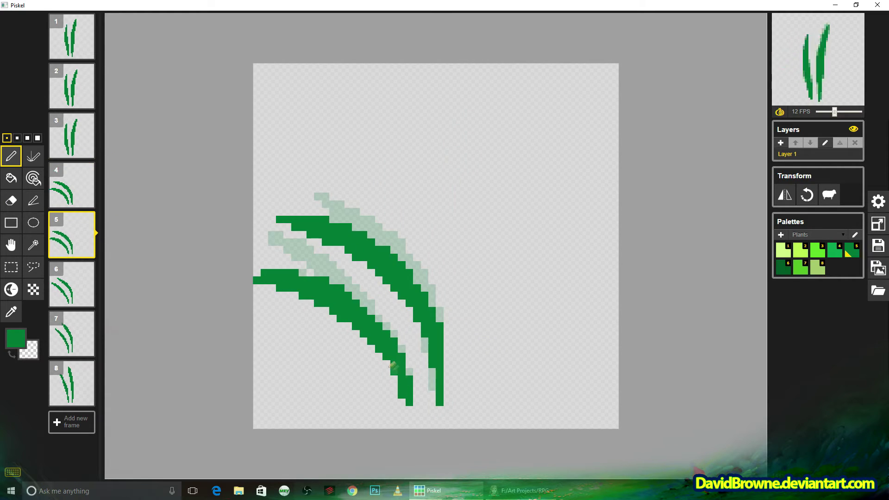
key(Down)
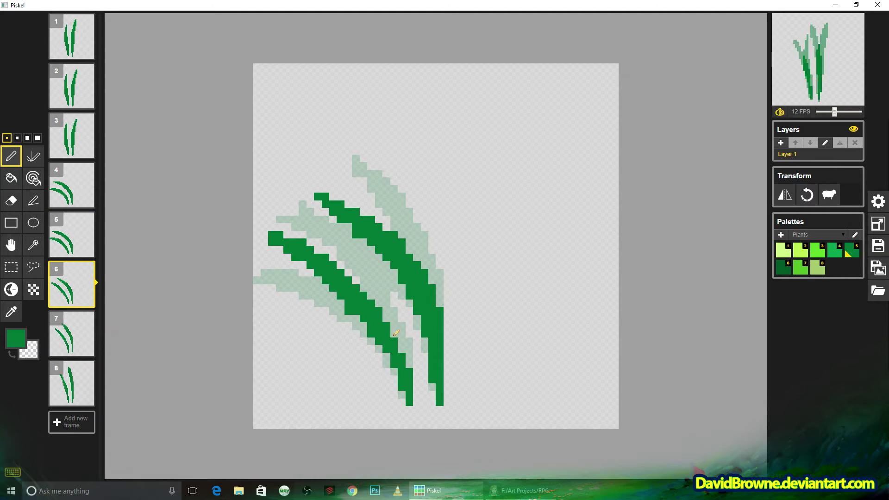
key(Down)
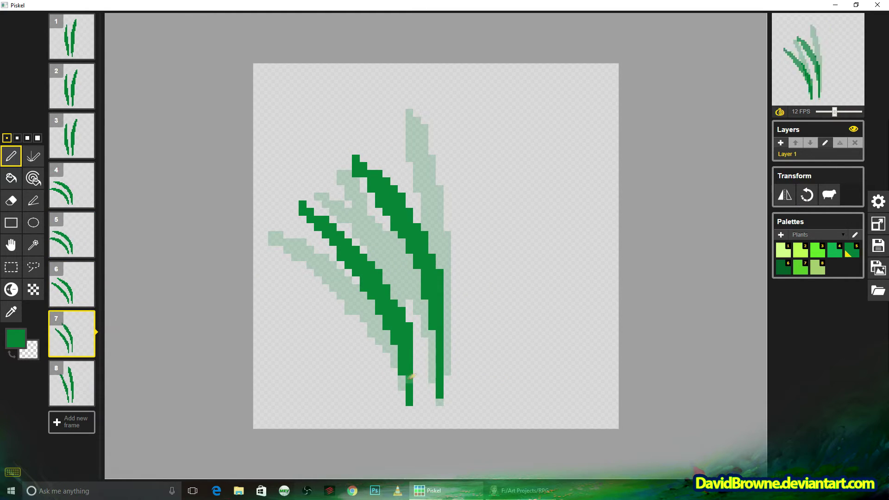
key(Down)
drag(410, 326, 409, 348)
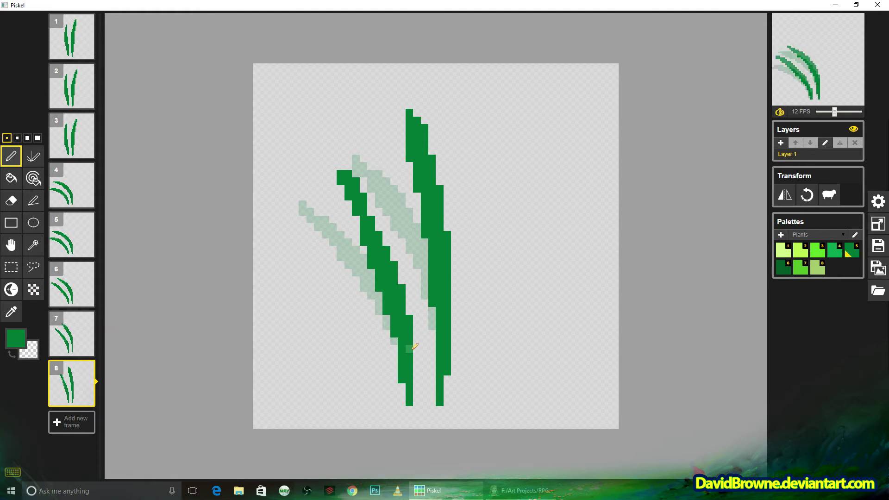
- Try duplicating the upright frames and moving the copies to just before the bent frames
key(Up)
key(Up)
key(Up)
key(Up)
key(Up)
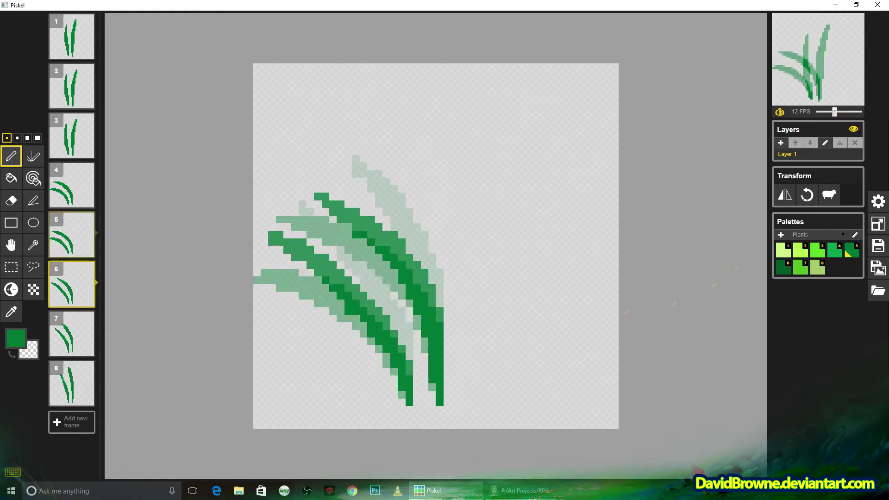
click(86, 52)
click(71, 185)
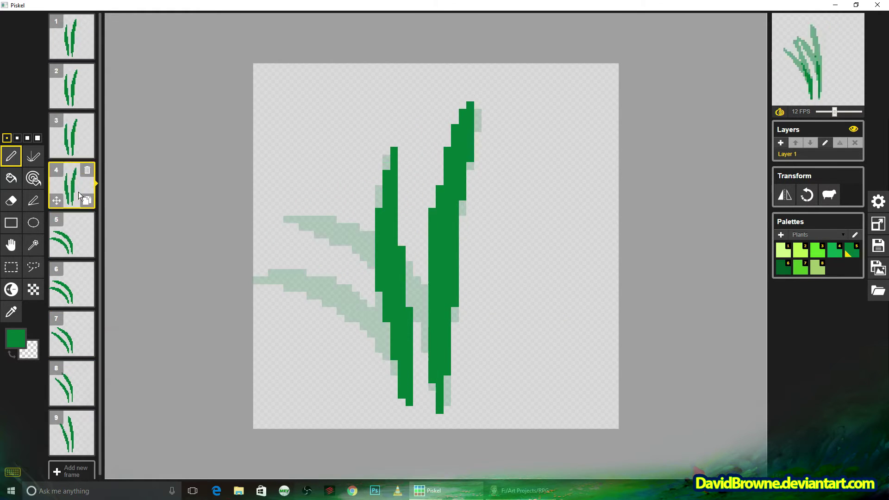
click(87, 101)
drag(72, 134, 78, 243)
click(87, 151)
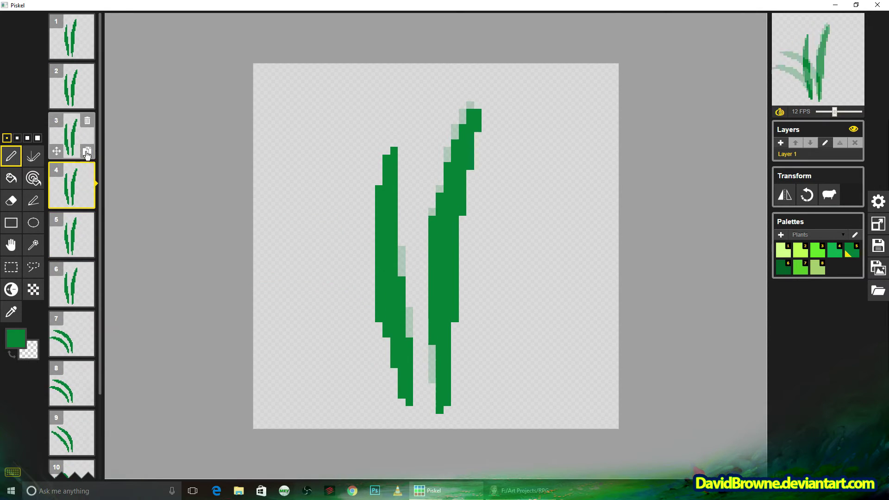
drag(73, 185, 78, 295)
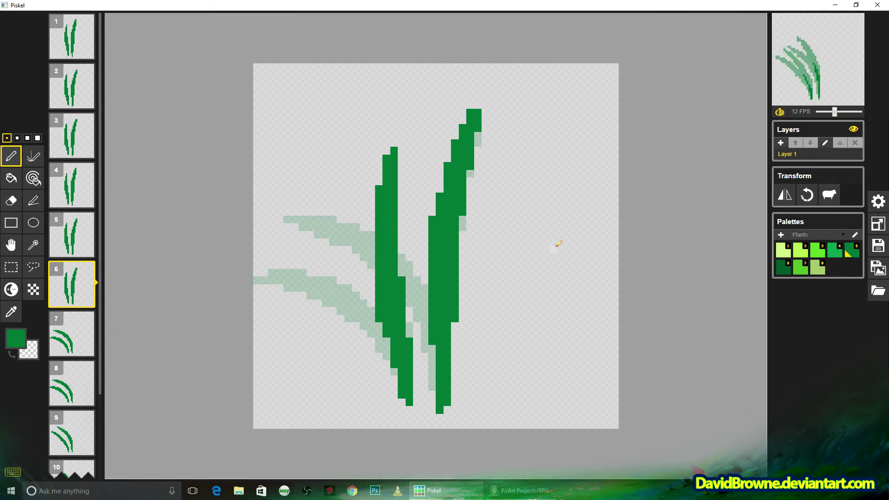
click(88, 269)
click(88, 219)
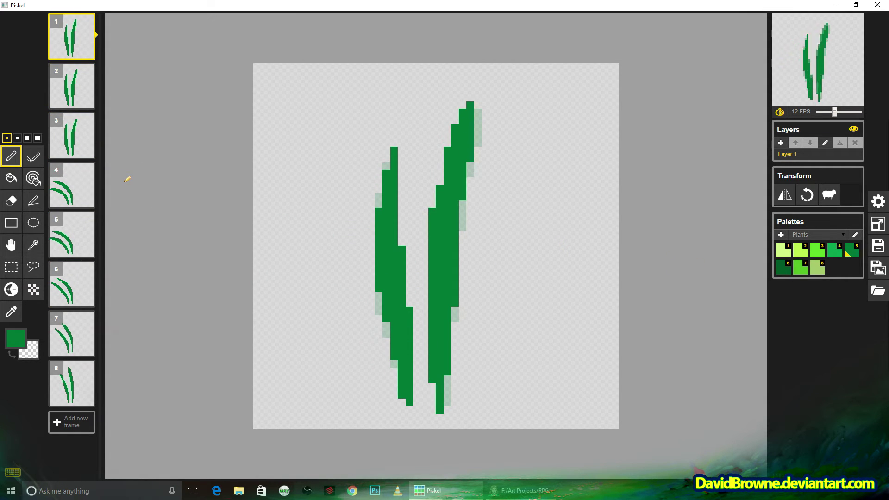
- Flip through the first five frames to examine the transition from upright to bent blades
key(Down)
key(Down)
key(Down)
key(Down)
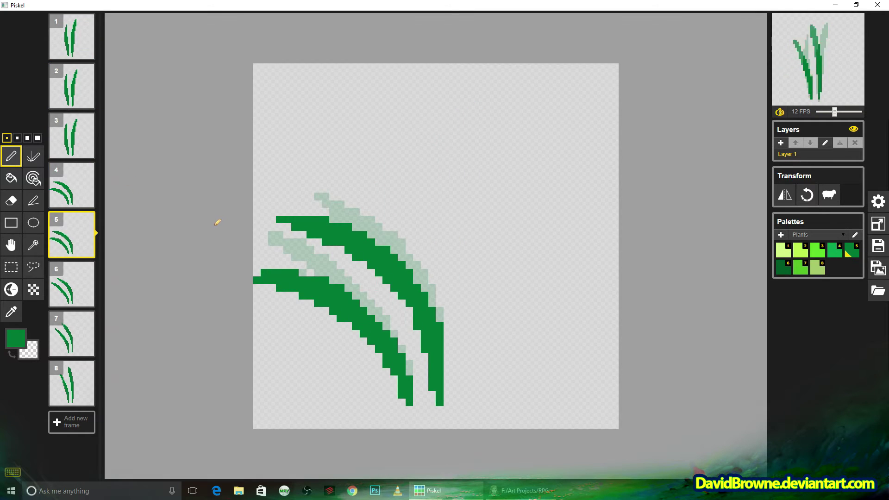
key(Up)
key(Up)
key(Up)
key(Up)
- Duplicate each of the three upright frames in place so every pose appears twice in a row
click(88, 53)
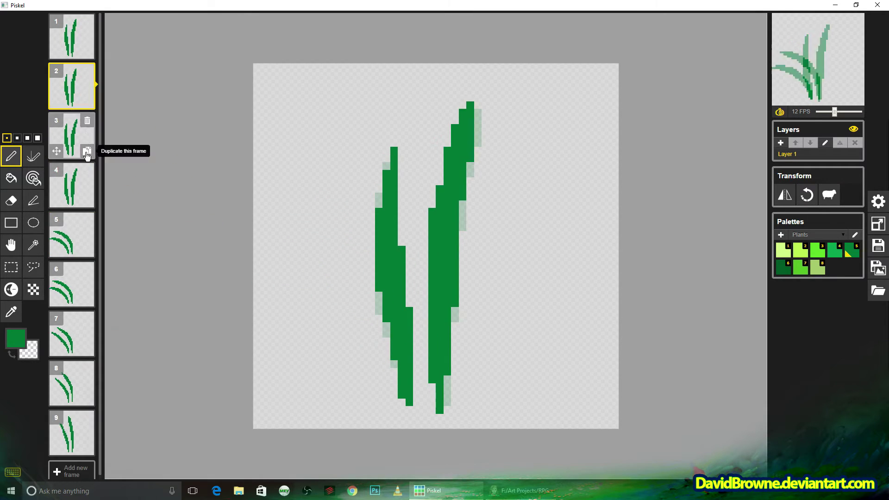
click(88, 152)
click(88, 252)
key(Up)
key(Up)
key(Up)
key(Up)
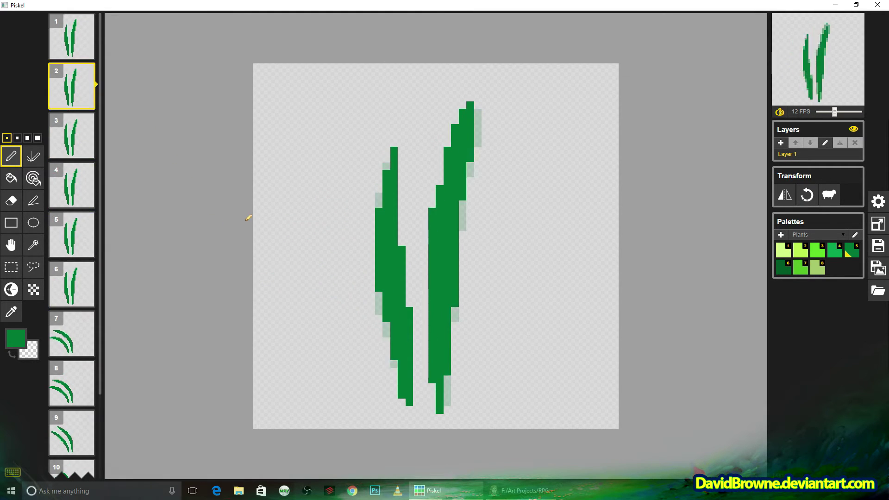
key(Down)
key(Up)
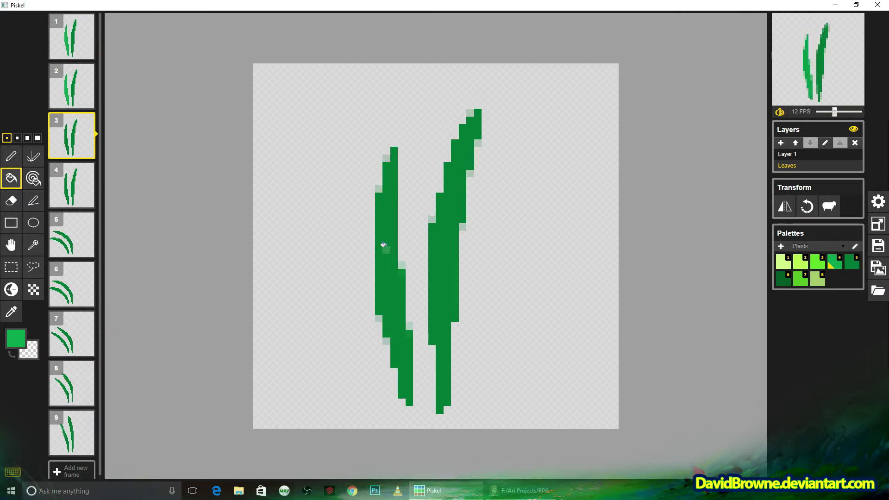
- Fill the left blade with the lighter green in the bent and recovery frames
click(350, 298)
key(Down)
click(350, 299)
key(Down)
click(354, 306)
key(Down)
click(371, 296)
key(Down)
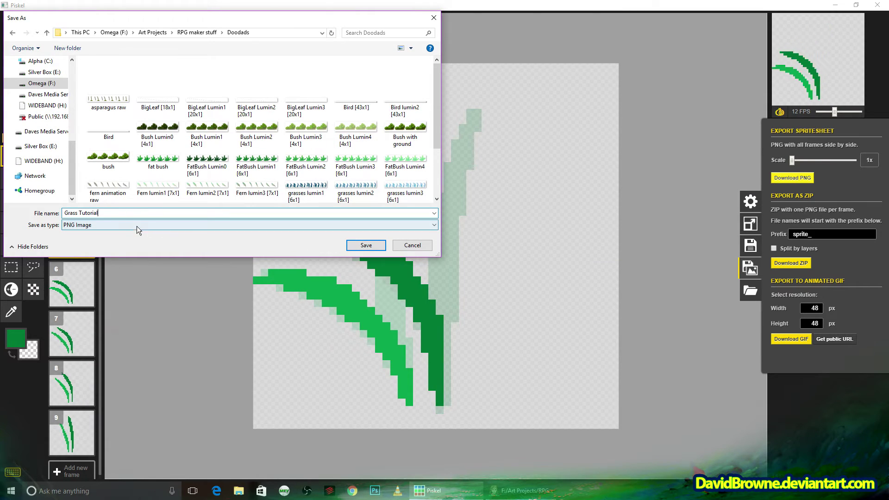
- Save the exported sprite sheet as the PNG image Grass Tutorial in the Doodads folder and close Piskel
click(365, 245)
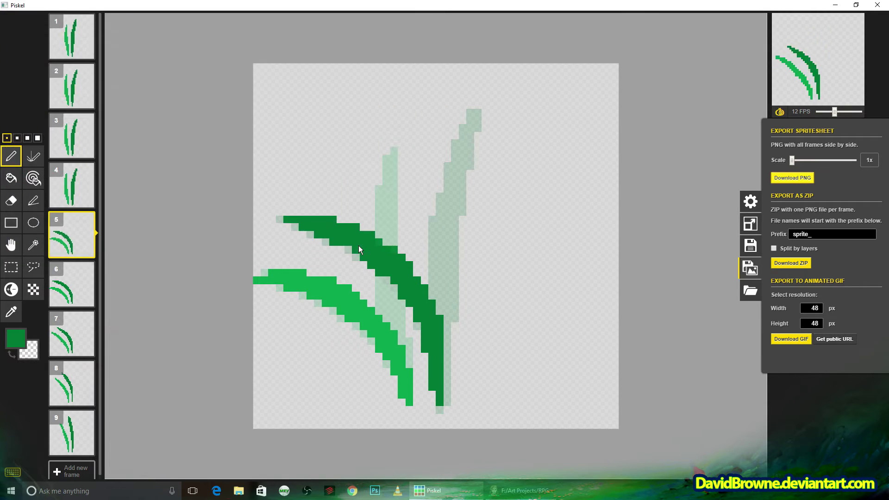
click(834, 415)
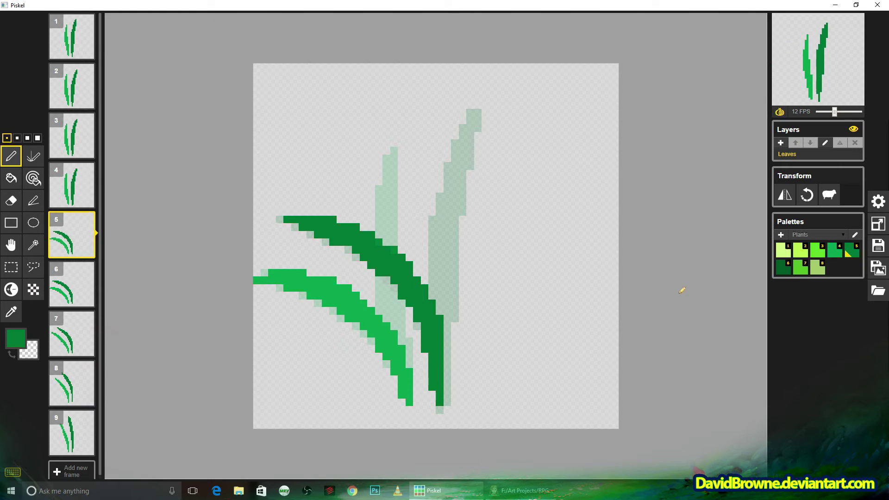
click(877, 5)
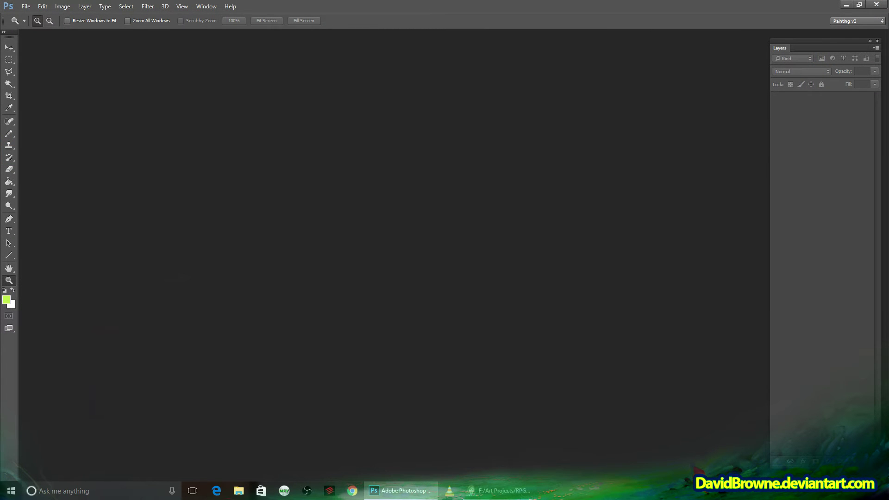
- Open Grass Tutorial.png in Photoshop and duplicate its layer
drag(0, 222, 238, 222)
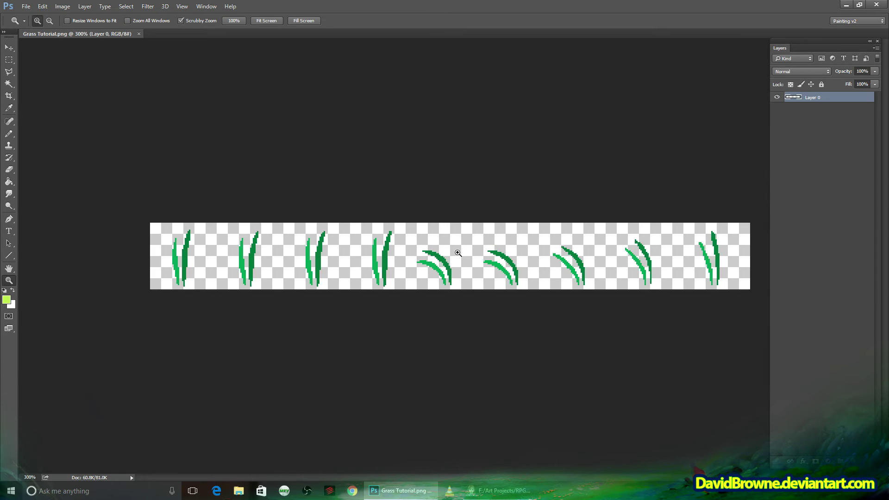
click(85, 7)
click(95, 32)
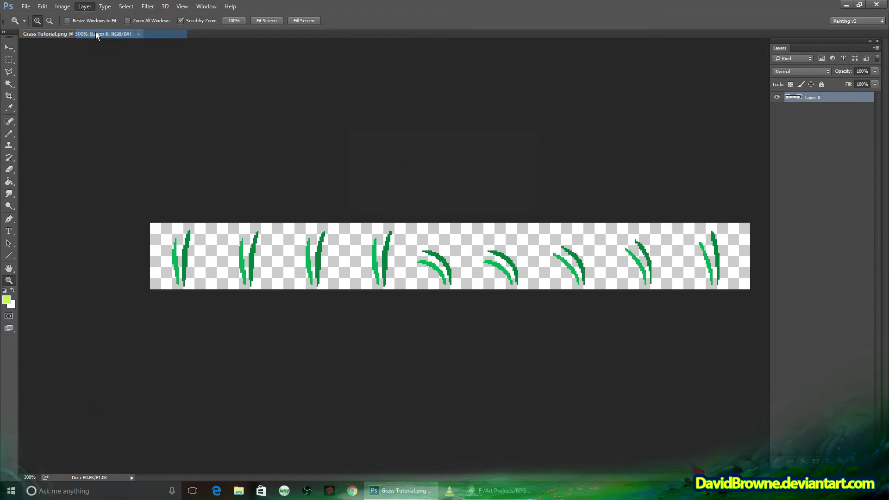
key(Return)
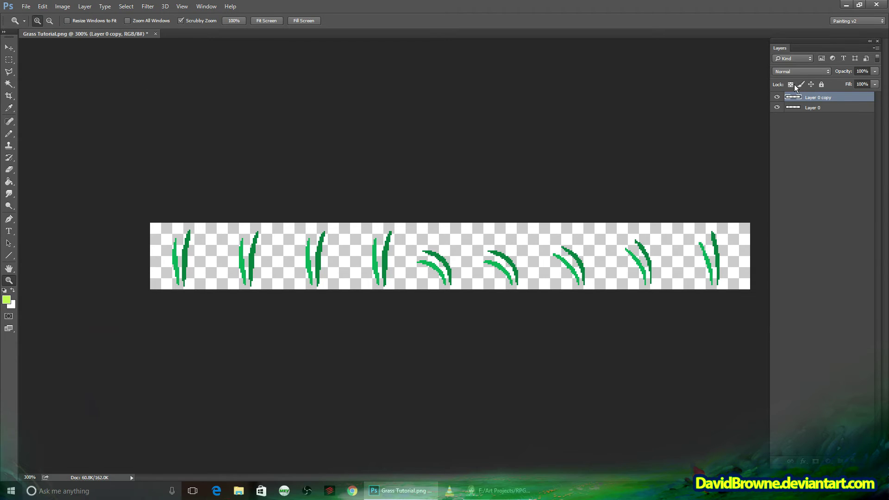
- Lock the copied layer's transparent pixels and apply a vertical black-to-white gradient, dark at the blade tips
click(790, 84)
click(8, 182)
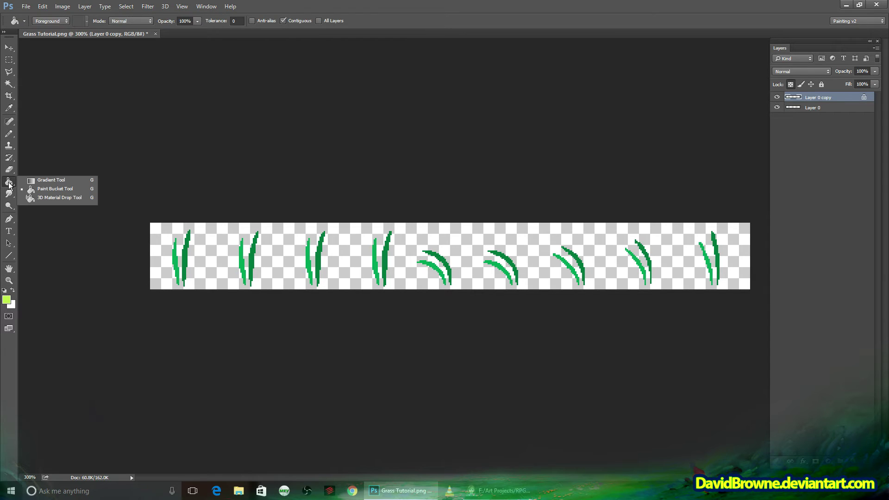
click(29, 180)
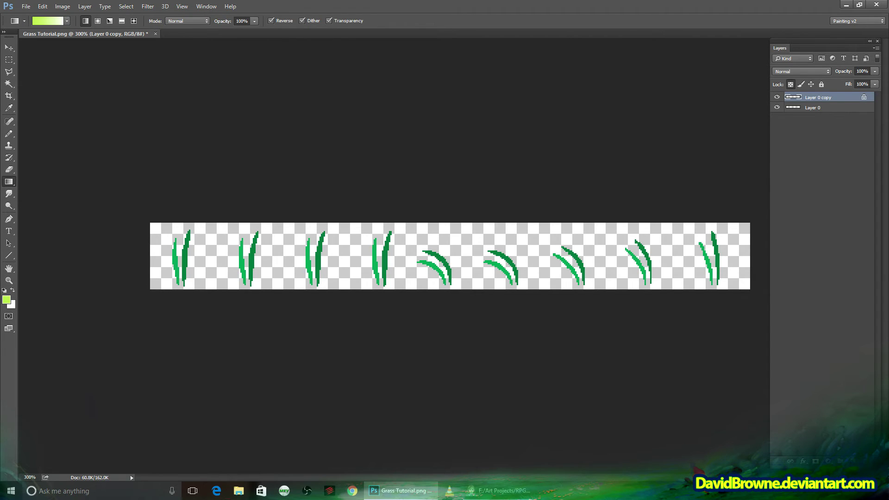
key(d)
drag(400, 227, 400, 227)
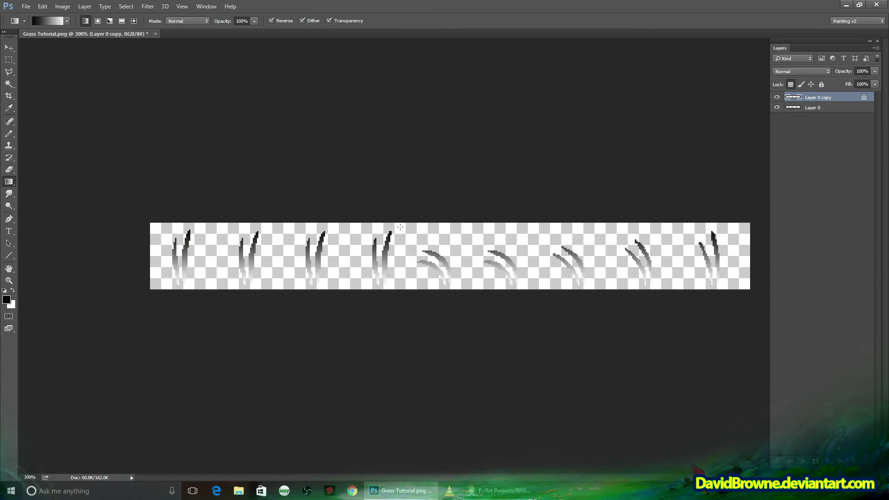
- Blend the gradient layer in Luminosity mode at 60% opacity and duplicate it
click(815, 73)
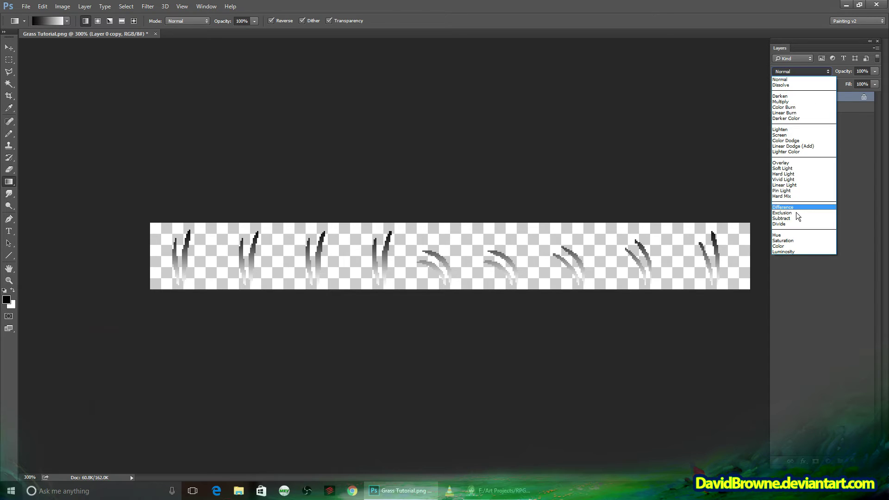
click(787, 248)
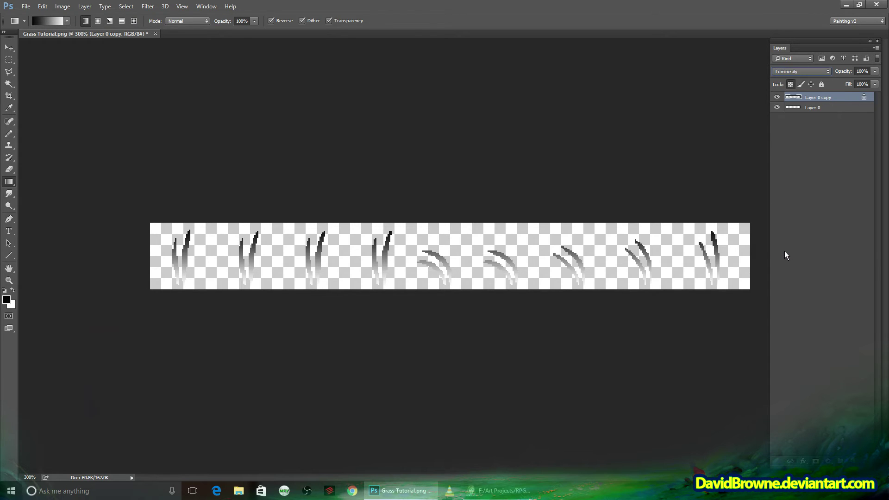
click(875, 72)
drag(830, 84, 849, 85)
click(98, 35)
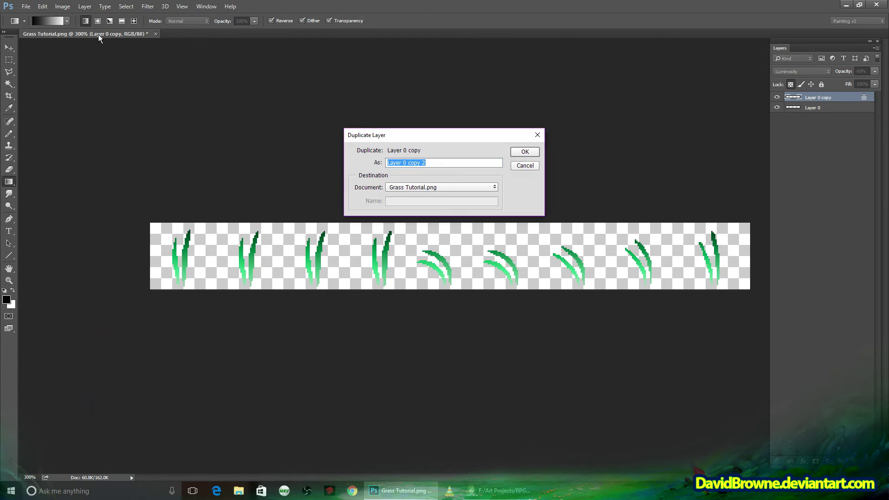
key(Return)
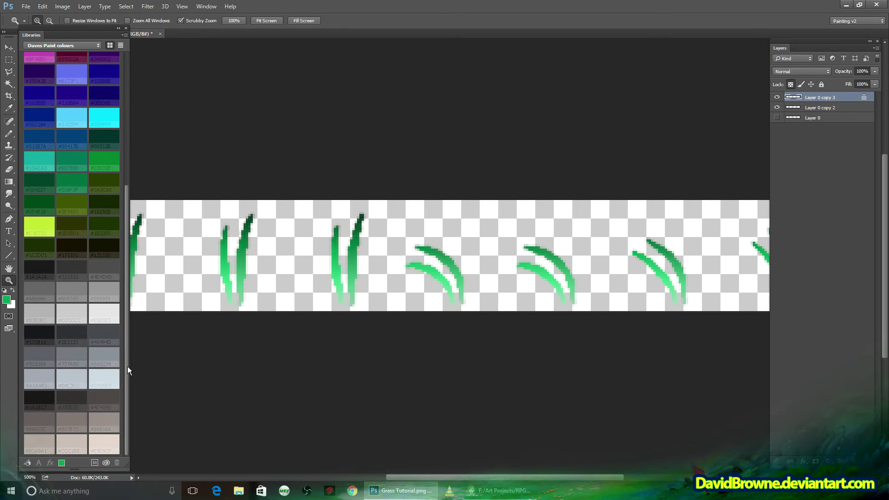
- Fill the opaque pixels of the duplicated top layer with the warm grey swatch #807873
click(73, 427)
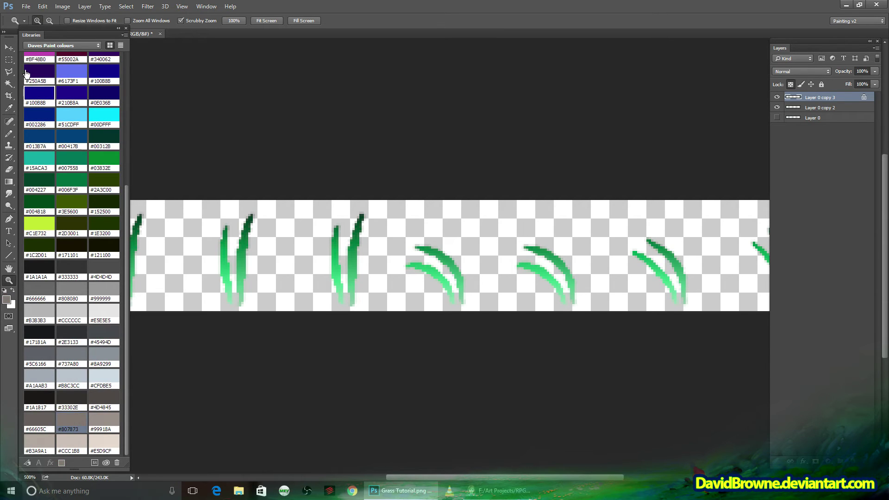
click(43, 6)
click(71, 138)
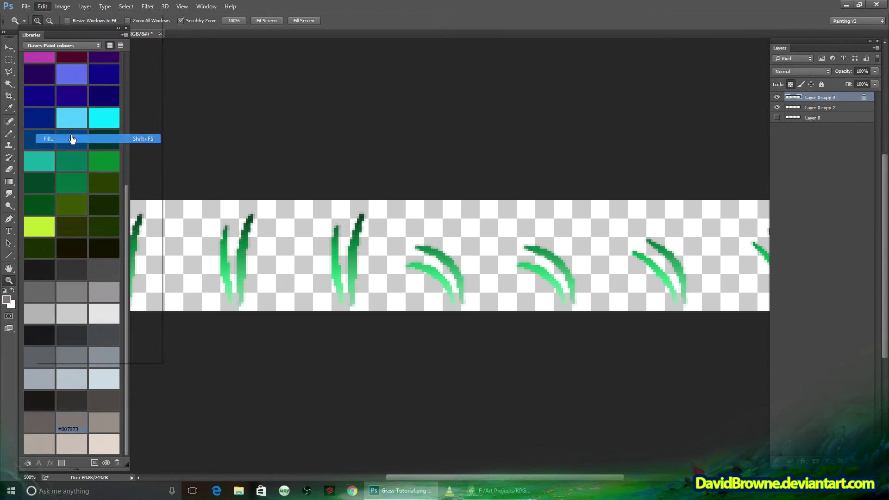
key(Return)
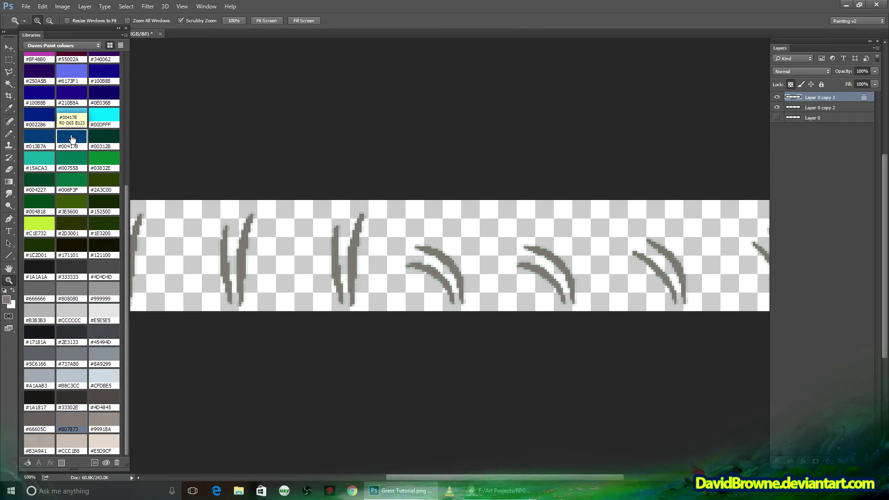
- Blend the grey top layer in Luminosity mode at 70% opacity and compare the grass with and without it
click(802, 73)
click(789, 252)
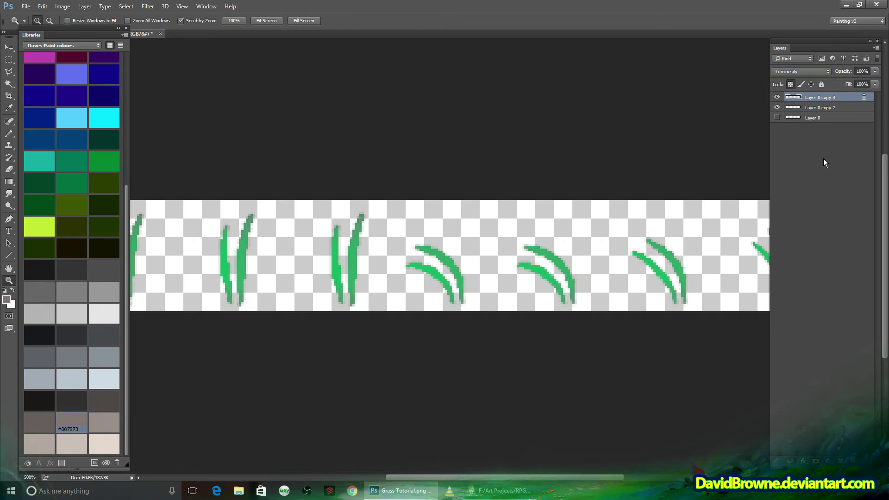
click(875, 72)
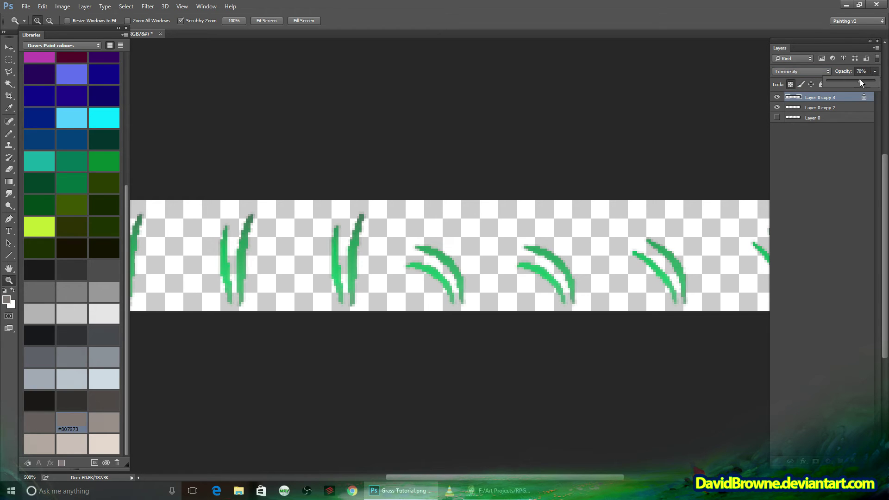
click(777, 97)
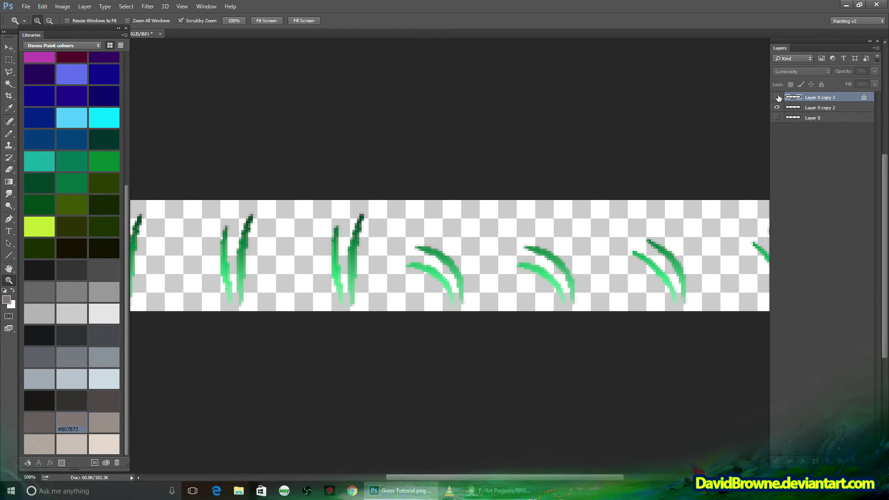
click(778, 97)
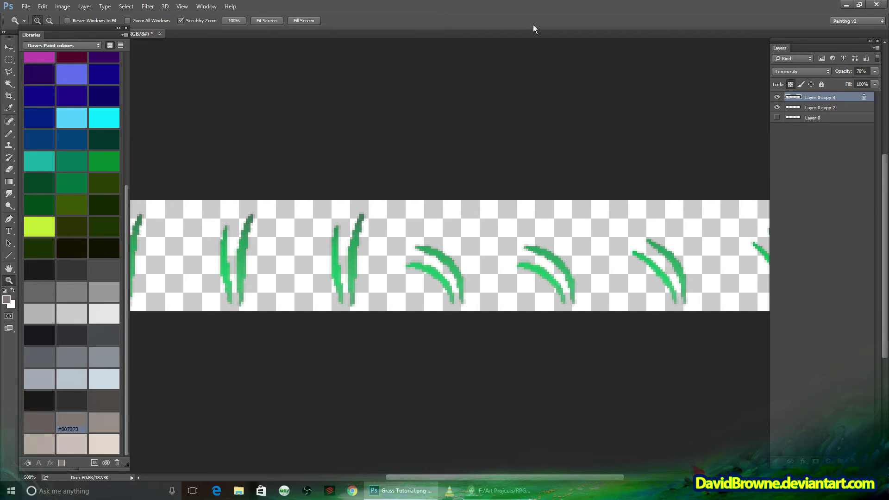
- Save a PNG copy of the sprite sheet as Grass Tutorial lumin2 [9x1] in the Doodads folder
alt+click(492, 278)
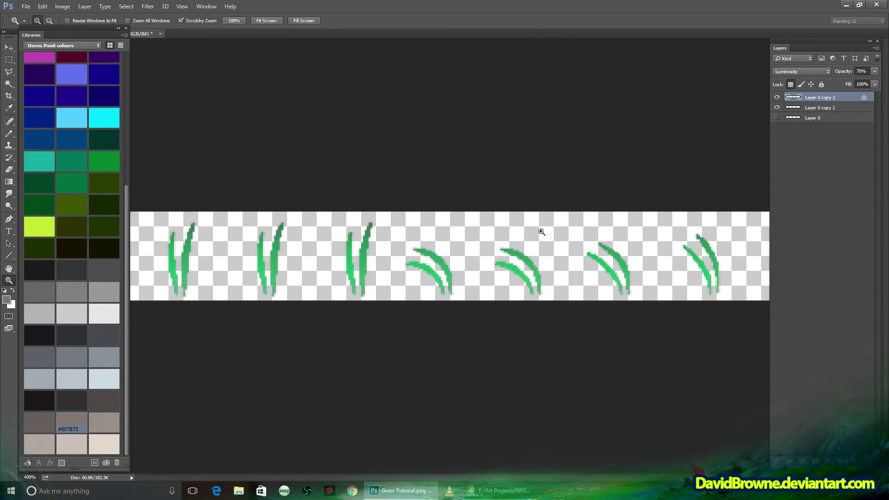
click(26, 7)
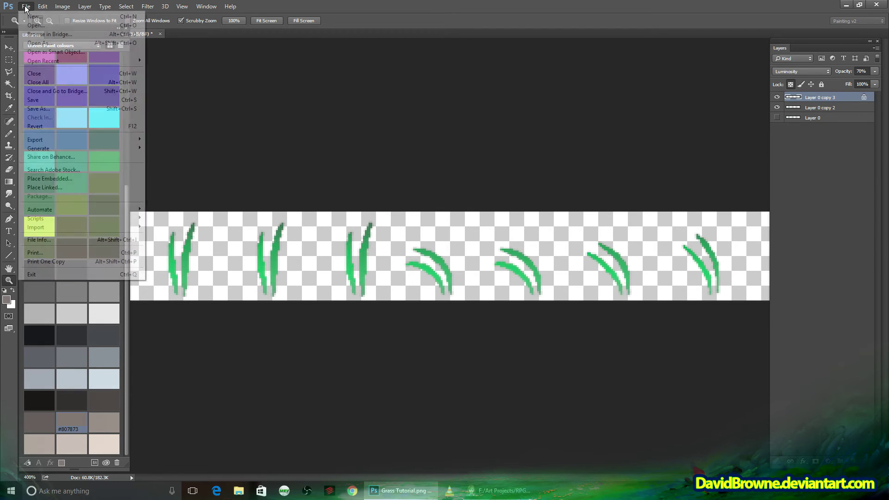
click(60, 109)
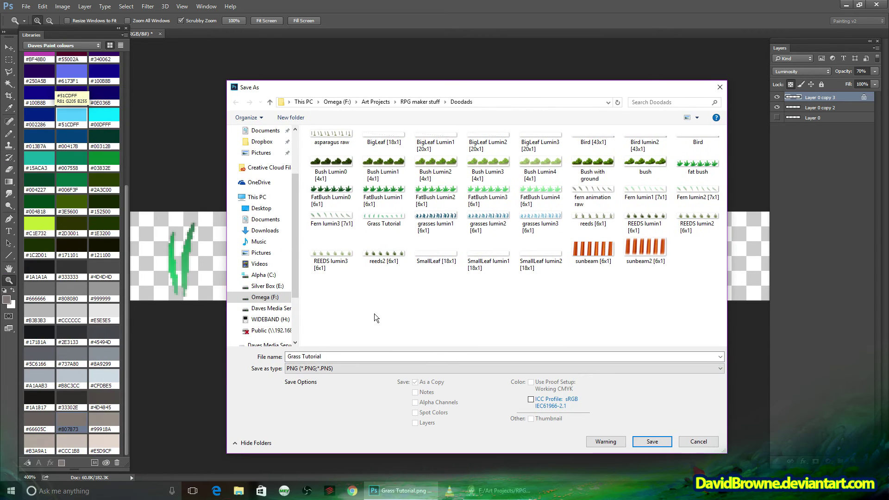
click(350, 357)
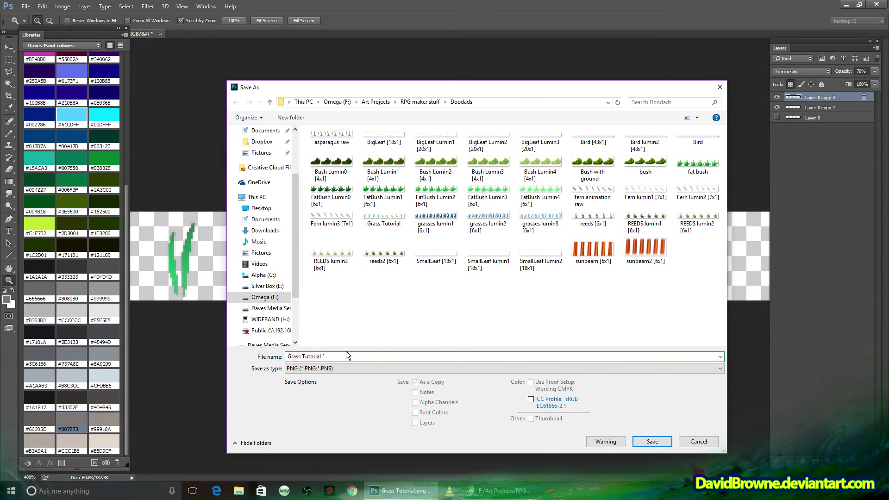
drag(354, 88, 320, 88)
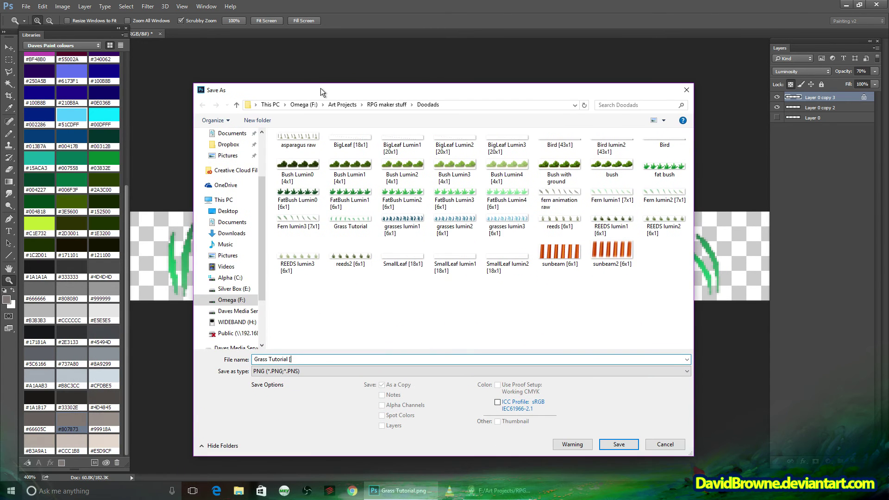
click(340, 358)
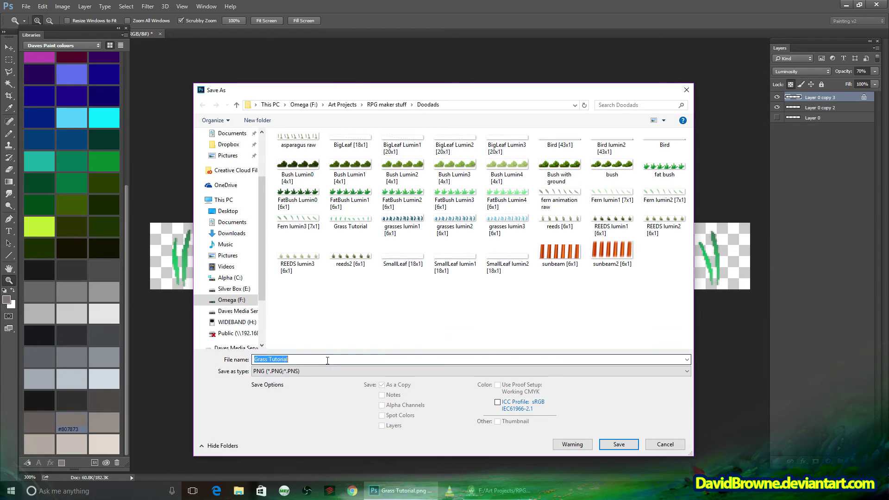
key(BackSpace)
key(BackSpace)
text([9x1)
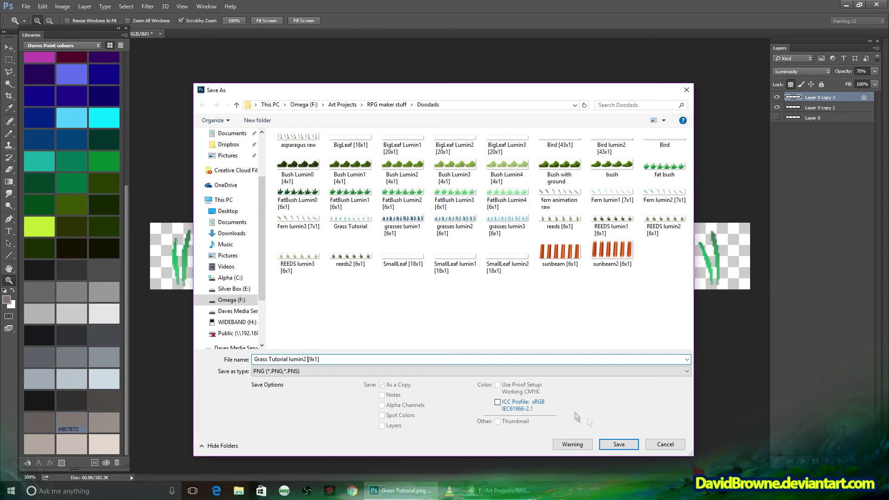
click(615, 443)
key(Return)
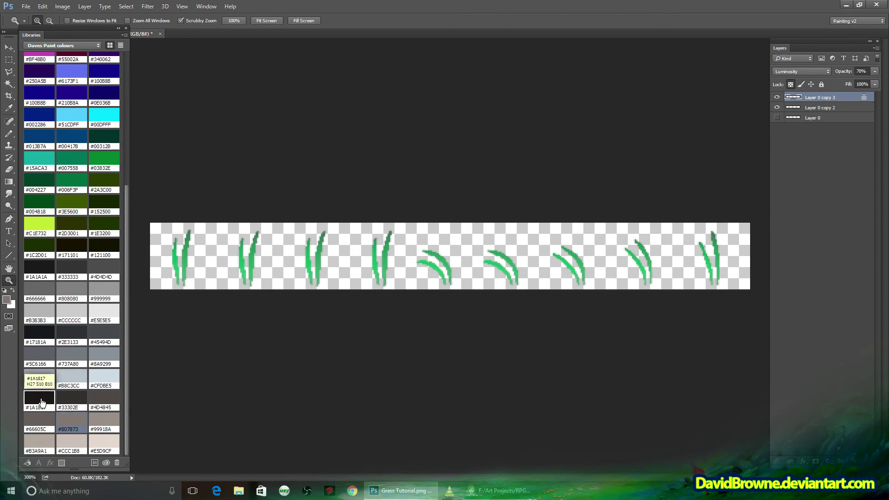
- Fill the luminosity layer with the near-black swatch #1A1817
click(40, 399)
click(42, 6)
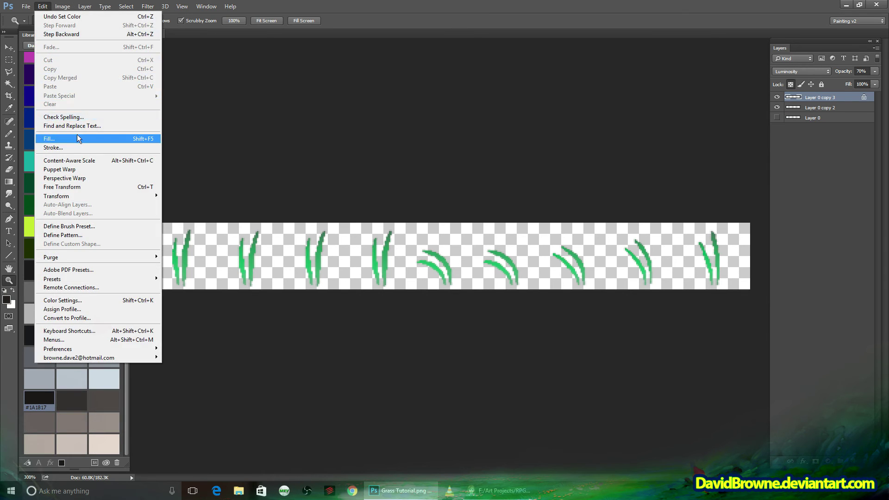
key(Escape)
- Save the version filled with #4D4845 as the PNG Grass Tutorial lumin1 [9x1] in the Doodads folder
click(26, 6)
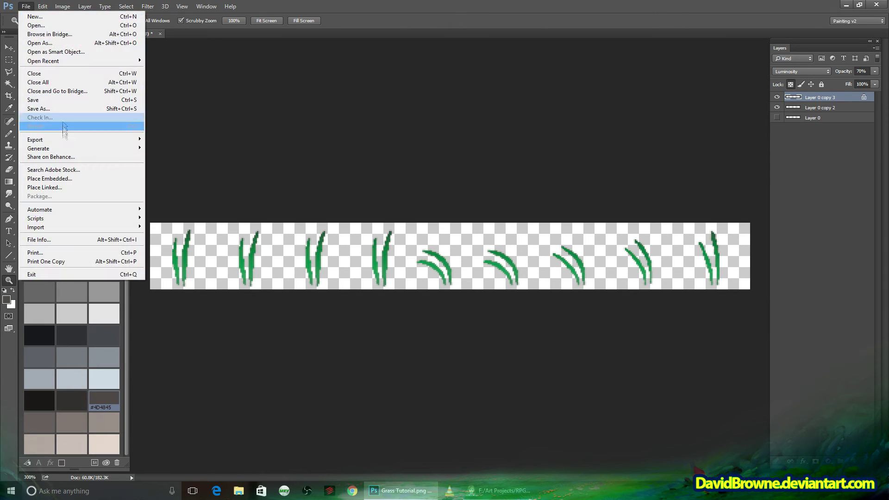
click(61, 109)
click(310, 371)
click(303, 334)
click(299, 360)
text(lumin0 [9x1])
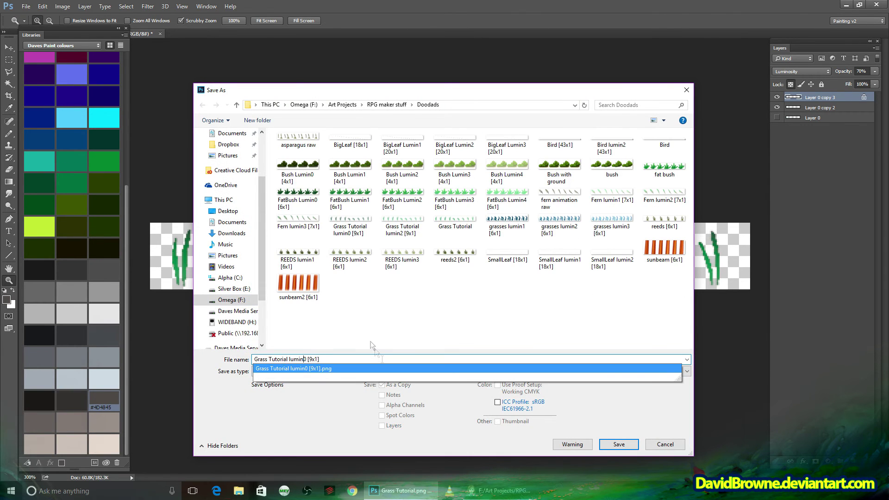
key(Return)
key(Return)
key(Return)
- Save the lighter version filled with #B3A9A1 as the PNG Grass Tutorial lumin3 [9x1] in the Doodads folder
click(26, 6)
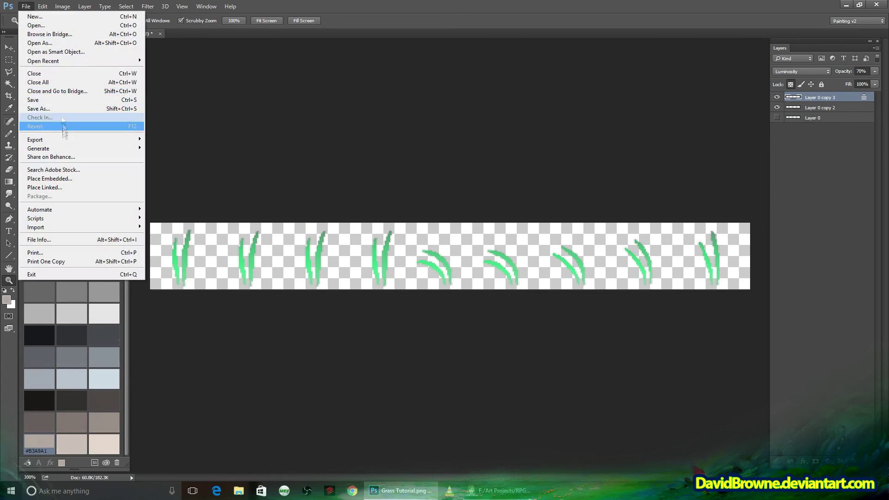
click(61, 109)
click(309, 372)
click(300, 352)
click(299, 360)
text(lumin0 [9x1])
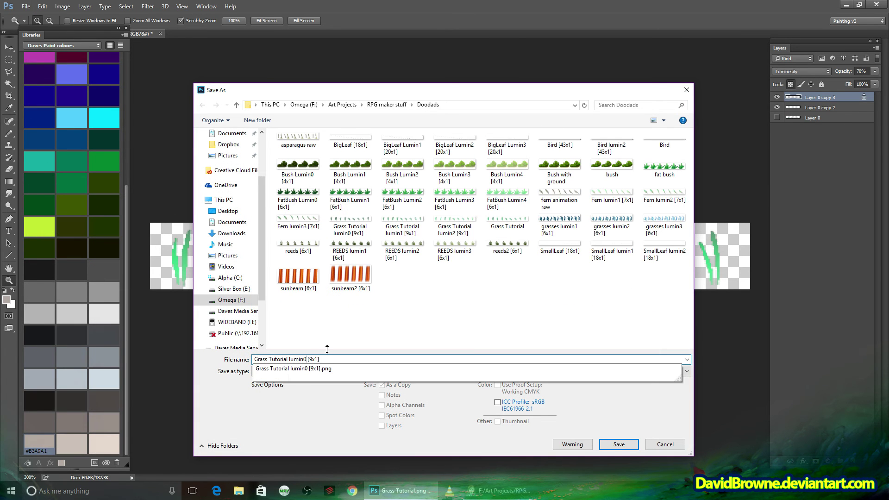
key(Return)
key(Return)
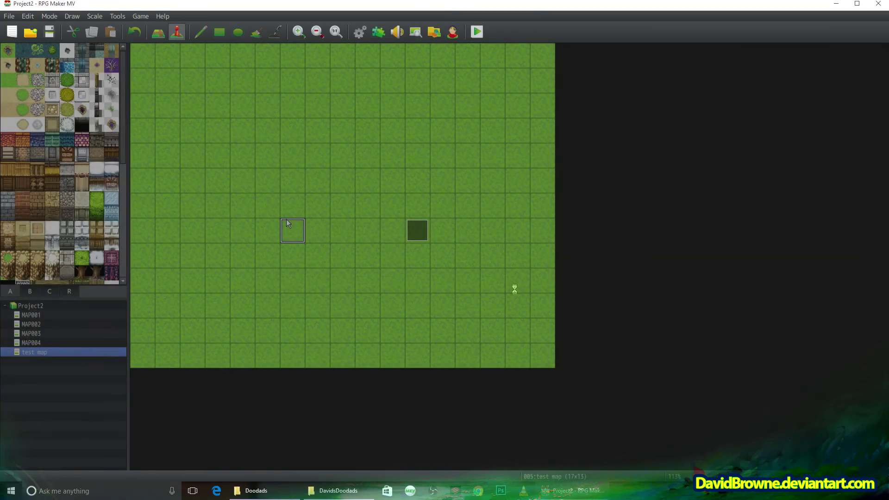
- Playtest the test map from RPG Maker MV and open the doodad placement list in the game
right_click(287, 223)
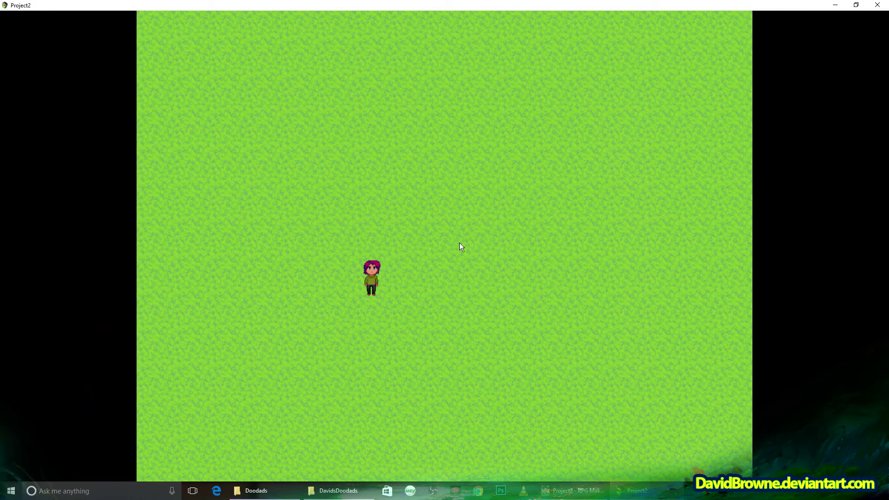
key(F10)
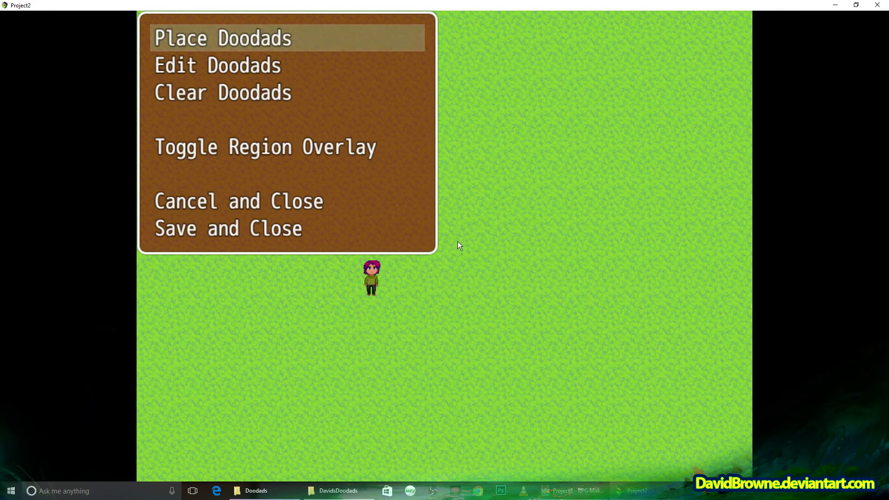
key(Return)
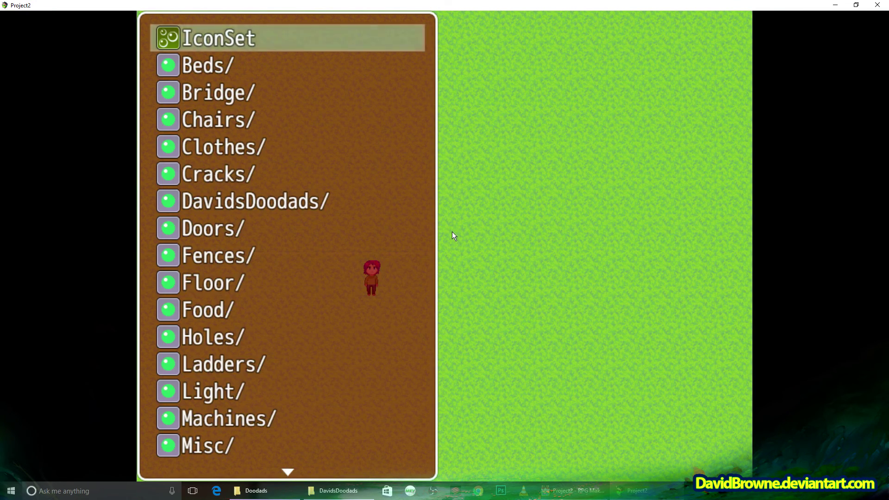
- Open the DavidsDoodads folder in the doodad list
key(Down)
key(Down)
key(Down)
key(Down)
key(Down)
key(Down)
key(Return)
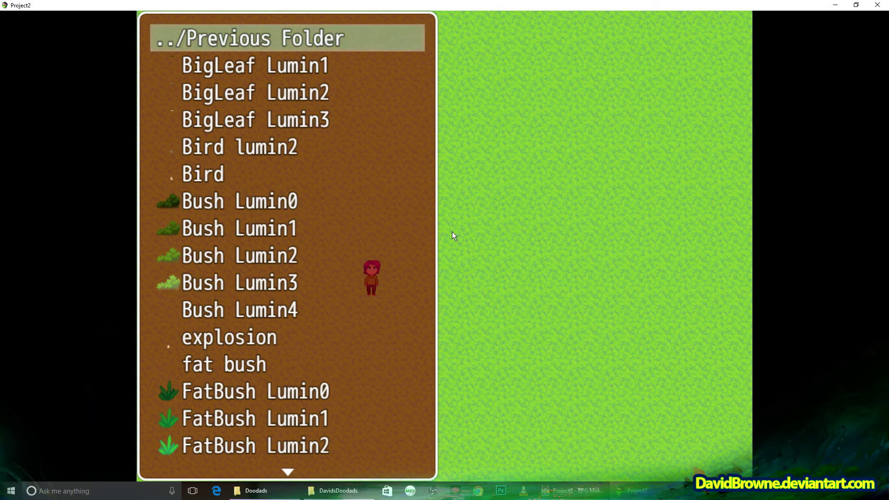
- Choose the Grass Tutorial lumin0 doodad for placement
key(Down)
key(Down)
key(Down)
key(Down)
key(Down)
key(Down)
key(Down)
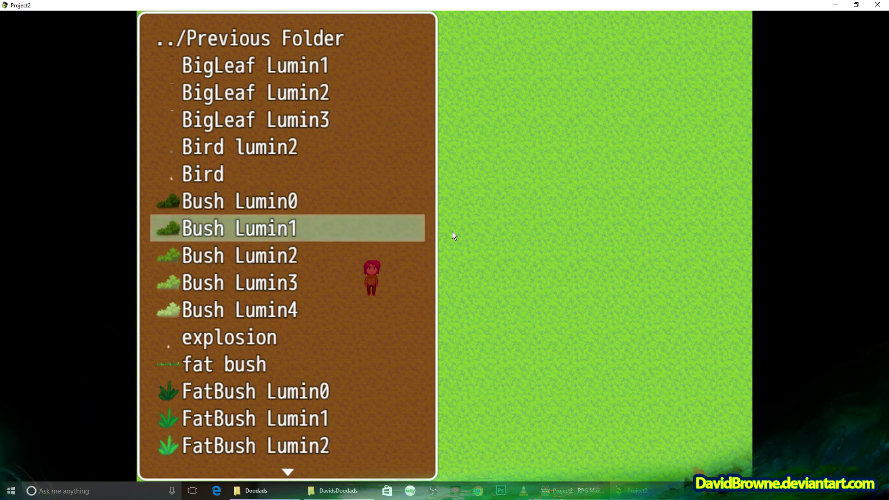
key(Down)
key(Down)
key(Down)
key(Down)
key(Down)
key(Down)
key(Down)
key(Down)
key(Down)
key(Down)
key(Down)
key(Down)
key(Down)
key(Down)
key(Down)
key(Down)
key(Down)
key(Down)
key(Down)
key(Down)
key(Up)
key(Up)
key(Up)
key(Up)
key(Up)
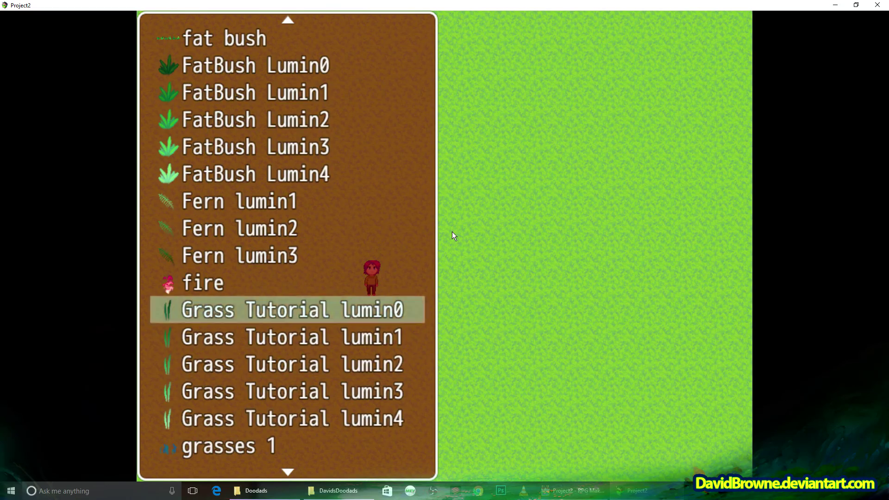
key(Return)
- Set the grass doodad's frame speed to 8 and place two copies on the map, up and to the right of the character
key(t)
key(Up)
key(Up)
key(Up)
key(Up)
key(Left)
key(Left)
key(Left)
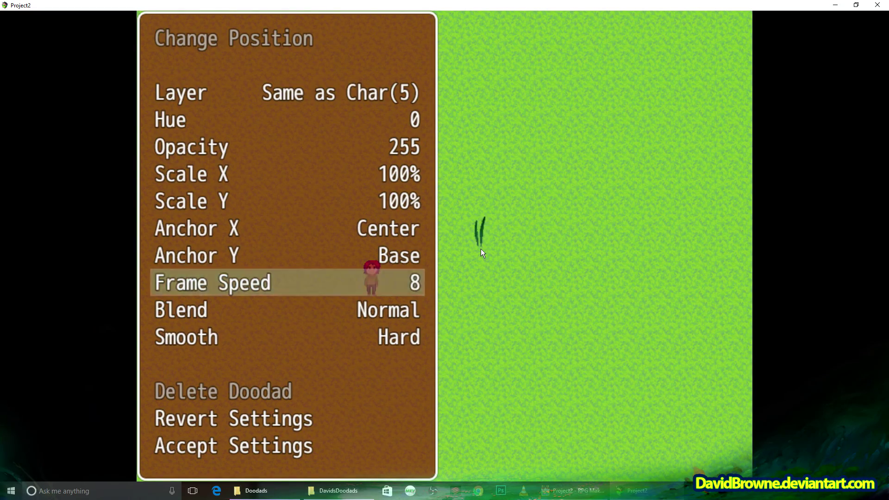
key(Up)
key(Up)
key(Up)
key(Up)
key(Up)
key(Up)
key(Up)
key(Up)
key(Return)
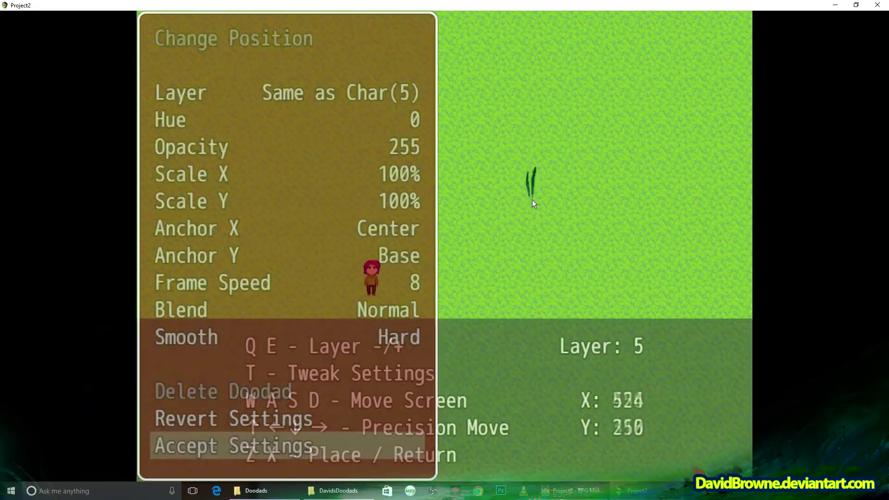
click(534, 190)
click(601, 216)
- Set the next grass doodad's smoothing to Smooth and raise its frame speed by one
key(t)
key(Up)
key(Up)
key(Up)
key(Up)
key(Right)
key(Up)
key(Up)
key(Right)
key(Down)
key(Down)
key(Down)
key(Down)
key(Down)
key(Down)
key(Return)
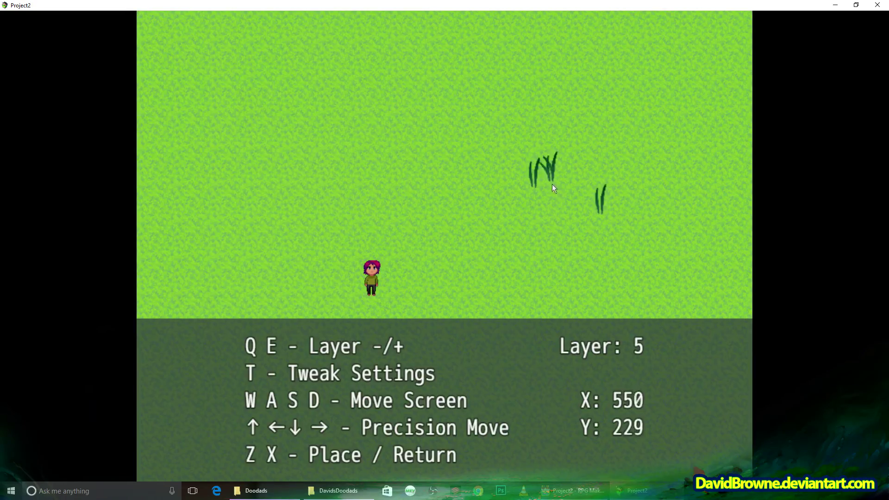
- Set the frame speed of the next grass doodad to 7
key(t)
key(Up)
key(Up)
key(Left)
key(Left)
key(Down)
key(Down)
key(Down)
key(Down)
key(Down)
key(Return)
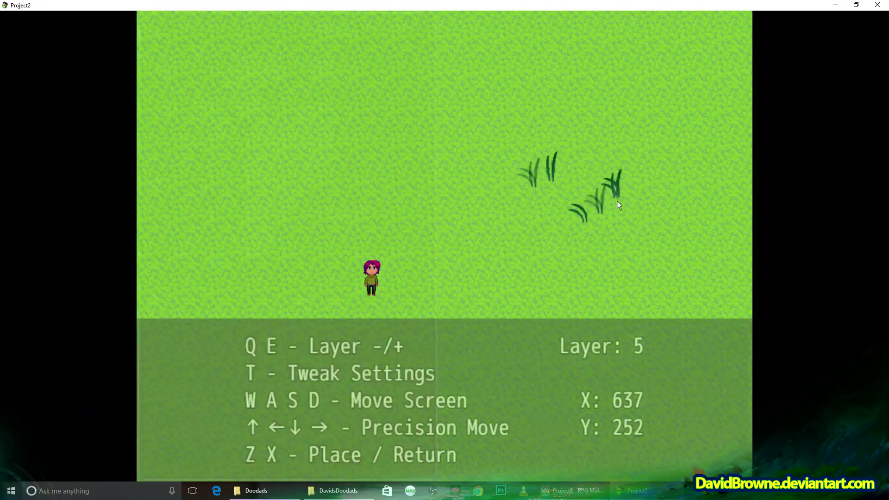
- Set the next grass doodad's Scale Y to 70% and Scale X to 75%
key(t)
key(Up)
key(Up)
key(Up)
key(Up)
key(Up)
key(Left)
key(Left)
key(Left)
key(Left)
key(Left)
key(Left)
key(Up)
key(Left)
key(Left)
key(Left)
key(Left)
key(Left)
- Accept the scaled grass doodad's settings and place it just below the upper-left tufts of the grass patch
key(Down)
key(Down)
key(Down)
key(Down)
key(Down)
key(Down)
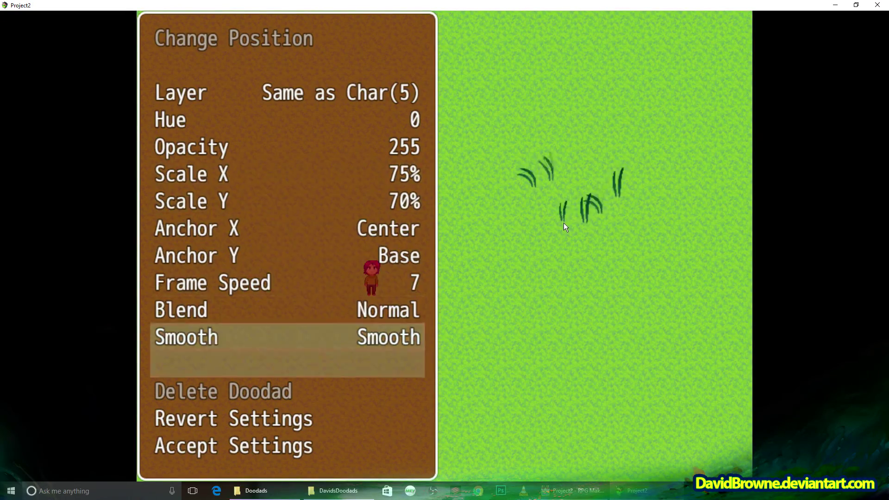
key(Down)
key(Down)
key(Down)
key(Down)
key(Return)
click(527, 193)
- Set the following grass doodad's Scale X to 80% and Scale Y to 75%
key(t)
key(Left)
key(Left)
key(Left)
key(Left)
key(Left)
key(Return)
key(t)
key(Return)
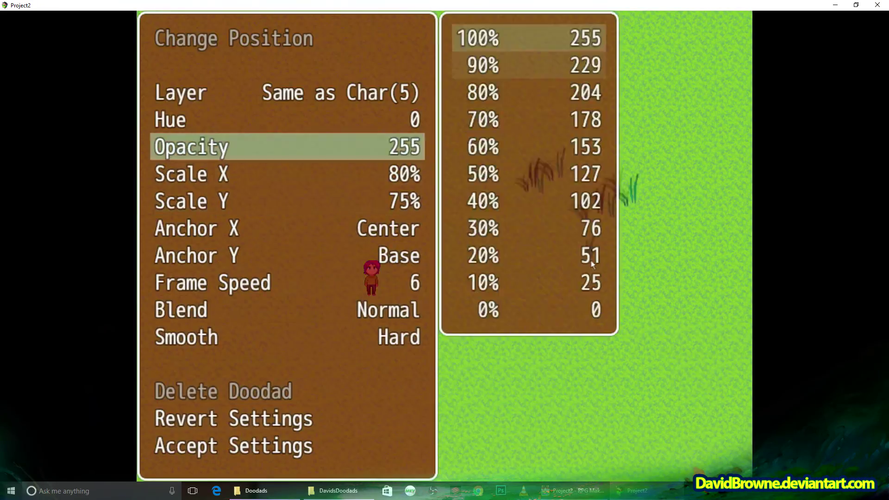
- Choose the grass doodad's opacity and accept its tweaked settings for placement
key(Return)
key(Down)
key(Down)
key(Down)
key(Down)
key(Down)
key(Down)
key(Down)
key(Down)
key(Down)
key(Down)
key(Down)
key(Return)
- Return to the doodad list and choose Grass Tutorial lumin3 for placement
key(x)
key(Down)
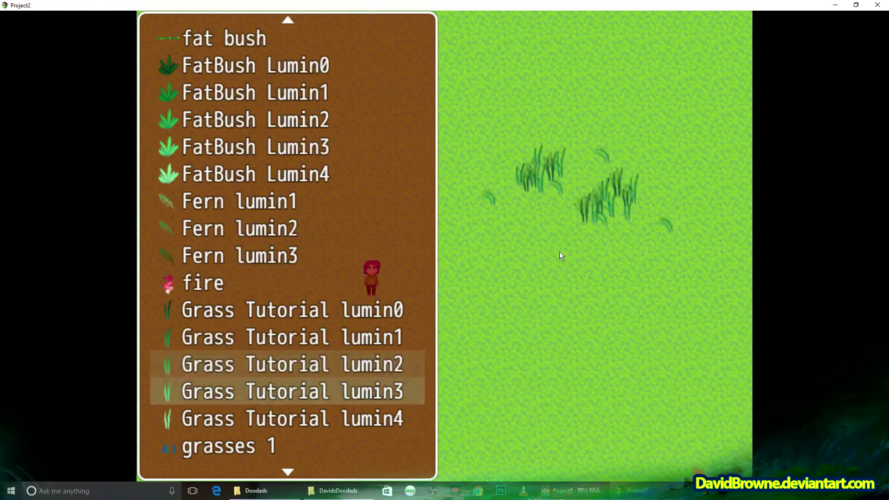
key(Return)
- Set the lighter grass doodad's opacity to 204 and its Scale X to 70%
key(t)
key(Return)
key(Return)
key(Left)
key(Left)
key(Left)
key(Left)
key(Left)
key(Left)
key(Return)
- Set the lighter grass doodad's Scale Y to 55%
key(Up)
key(Up)
key(Up)
key(Up)
key(Up)
key(Up)
key(Up)
key(Up)
key(Left)
key(Left)
key(Left)
key(Left)
key(Left)
key(Left)
key(Left)
key(Left)
key(Left)
- Set the lighter grass doodad's frame speed to 7 and accept its settings for placement
key(Down)
key(Down)
key(Down)
key(Right)
key(Right)
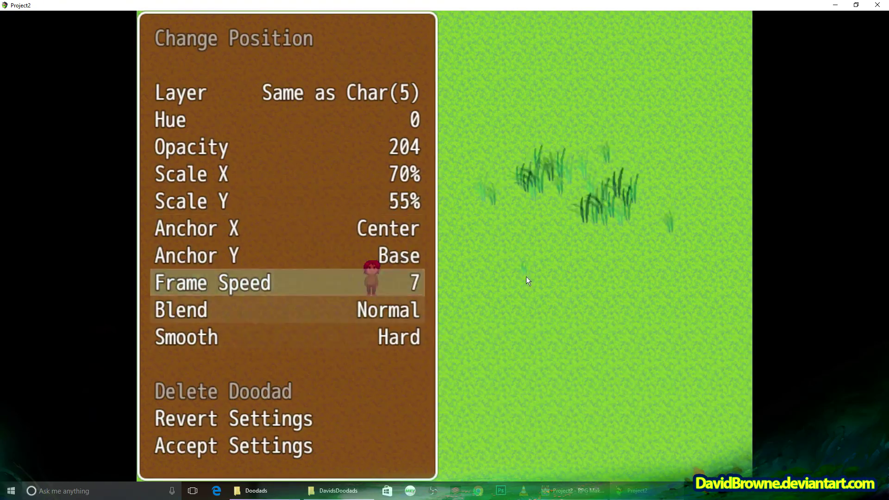
key(Right)
key(Right)
key(Up)
key(Up)
key(Up)
key(Up)
key(Up)
key(Up)
key(Up)
key(Up)
key(Return)
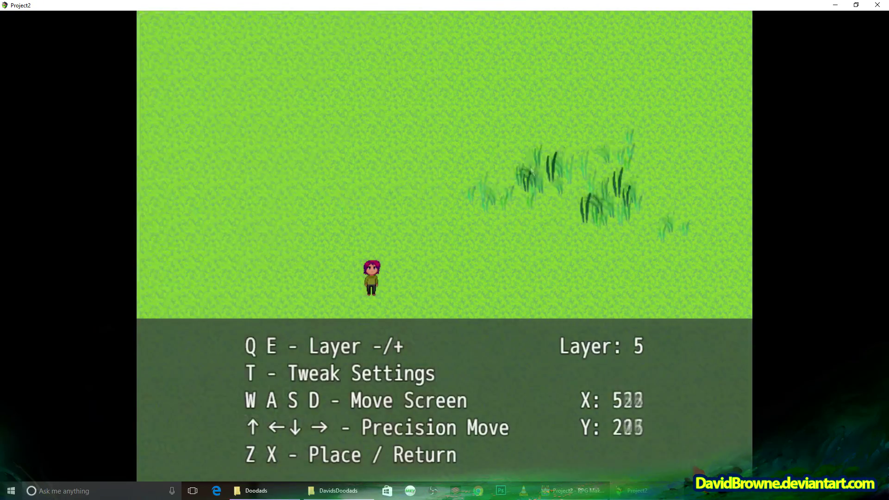
- Make the next grass doodad narrow and tall, with Scale X at 65% and Scale Y at 140%
key(t)
key(x)
key(t)
key(Left)
key(Left)
key(Left)
key(Left)
key(Left)
key(Left)
key(Left)
key(Left)
key(Right)
key(Down)
key(Right)
key(Right)
key(Right)
key(Right)
key(Right)
key(Right)
key(Right)
key(Right)
- Set the tall grass doodad's smoothing to Smooth
key(Down)
key(Down)
key(Down)
key(Down)
key(Down)
key(Right)
- Review the tall grass doodad's hue choices and accept its settings for placement around the grass patch
key(Up)
key(Up)
key(Up)
key(Up)
key(Up)
key(Up)
key(Up)
key(Up)
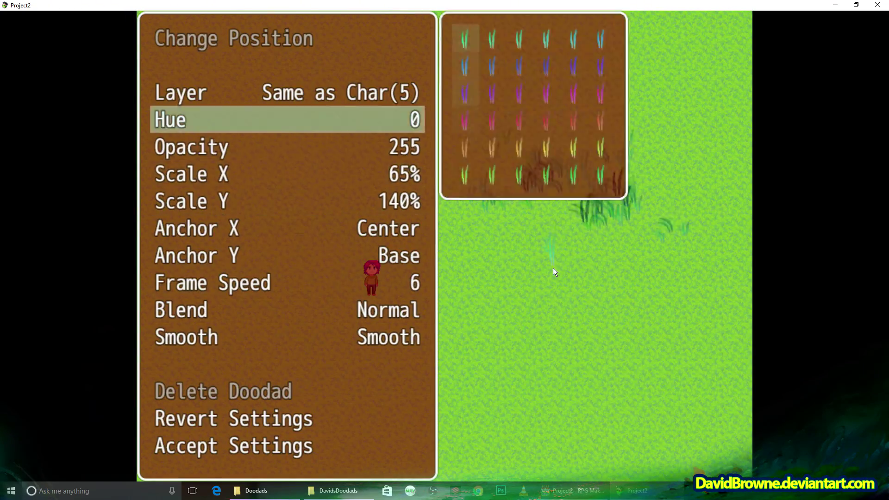
key(Return)
key(t)
key(Return)
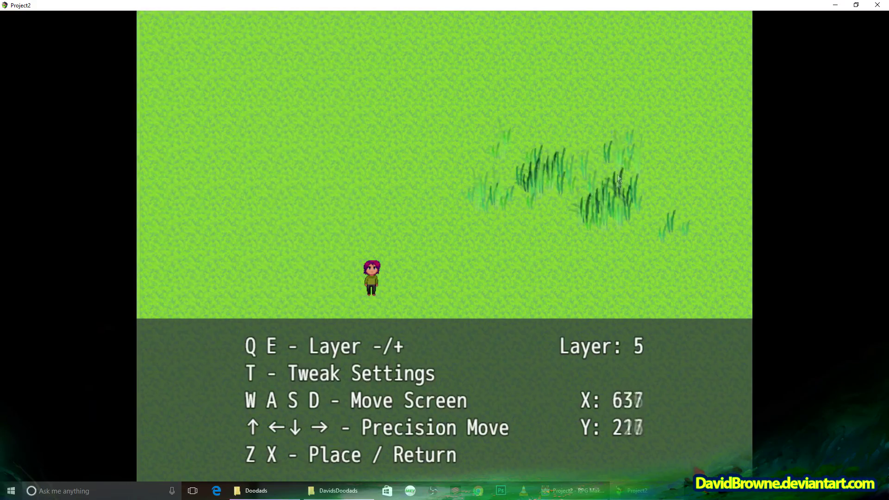
- Tweak the tall grass doodad's settings again and accept them for another placement in the patch
key(t)
key(Left)
key(Left)
key(Left)
key(Left)
key(Left)
key(Left)
key(Left)
key(Left)
key(Left)
key(Left)
key(Left)
key(Left)
key(Left)
key(Left)
key(Left)
key(Return)
- Pick the next grasses doodad from the list and stretch it vertically by raising its Scale Y
key(x)
key(Down)
key(Return)
key(t)
key(Right)
key(Right)
key(Right)
key(Right)
key(Right)
key(Right)
key(Right)
key(Right)
key(Right)
key(Right)
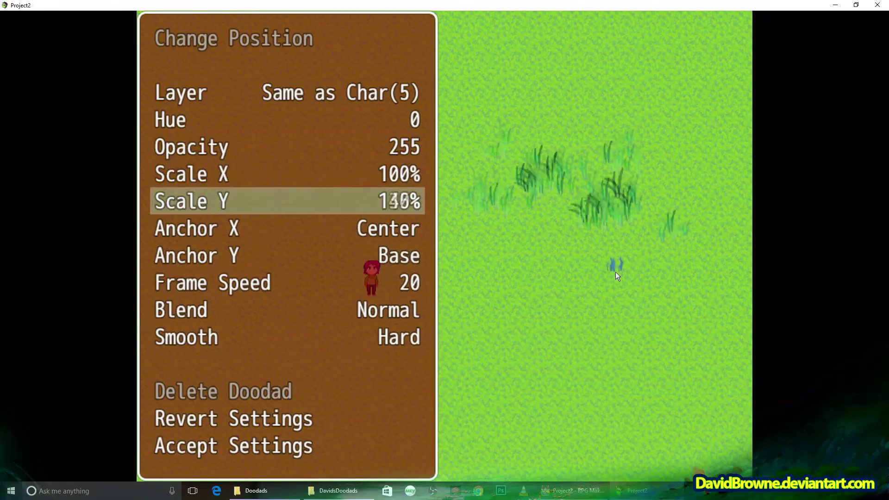
- Lower the stretched grasses doodad's frame speed
key(Down)
key(Down)
key(Down)
key(Left)
key(Left)
key(Left)
key(Left)
key(Left)
key(Left)
key(Left)
key(Left)
key(Left)
key(Left)
key(Left)
key(Left)
key(Left)
key(Left)
key(Left)
- Change the grasses doodad's hue and accept its settings for placement in the grass patch
key(Return)
key(Return)
key(Left)
key(Left)
key(Left)
key(Left)
key(Left)
key(Left)
key(Return)
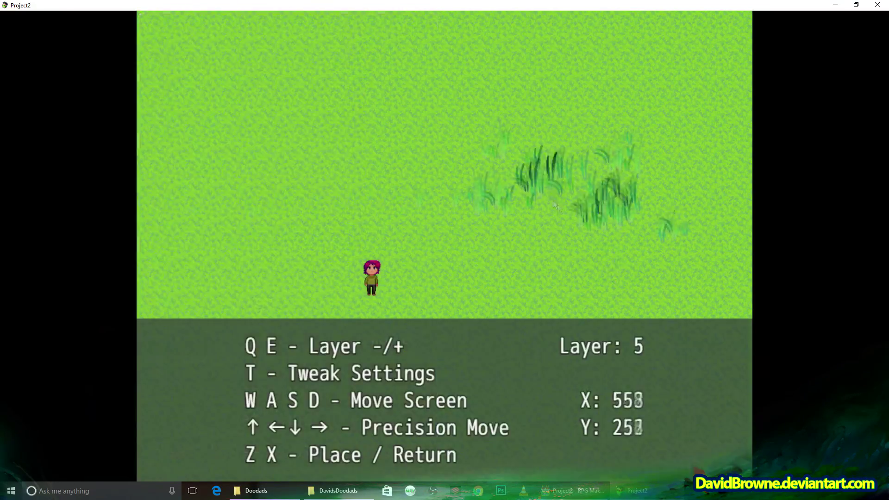
- Vary the grasses doodad's hue once more and accept the settings for another placement
key(t)
key(Right)
key(Right)
key(Right)
key(Right)
key(Right)
key(Right)
key(Right)
key(Right)
key(Right)
key(Right)
key(Right)
key(Return)
- Pick the grasses lumin2 doodad and set its Scale Y to 180%
key(x)
key(Up)
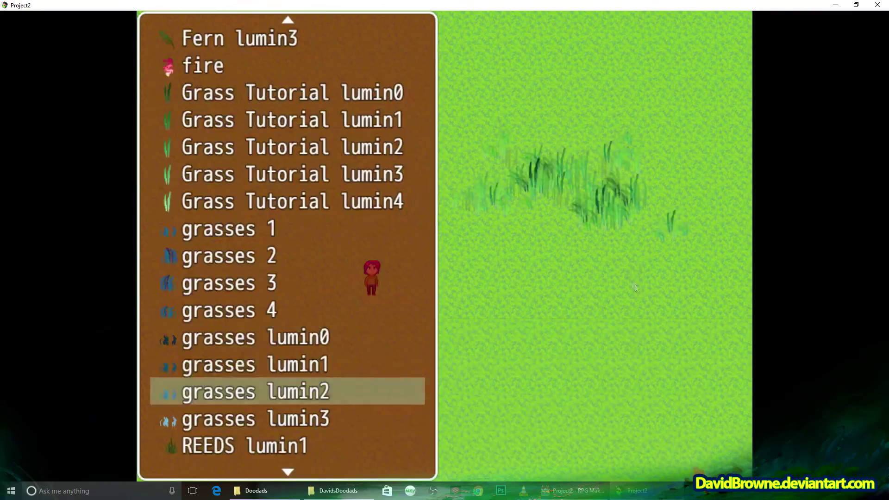
key(Return)
key(t)
key(Right)
key(Right)
key(Right)
key(Right)
key(Right)
key(Right)
key(Right)
key(Right)
key(Right)
- Set the grasses lumin2 doodad's frame speed to 7 and accept its settings for placement
key(Left)
key(Left)
key(Left)
key(Left)
key(Left)
key(Left)
key(Left)
key(Left)
key(Left)
key(Left)
key(Left)
key(Left)
key(Left)
key(Return)
- Give the grasses lumin2 doodad a hue of 300, accept its settings and leave doodad placement
key(t)
key(Left)
key(Left)
key(Left)
key(Left)
key(Left)
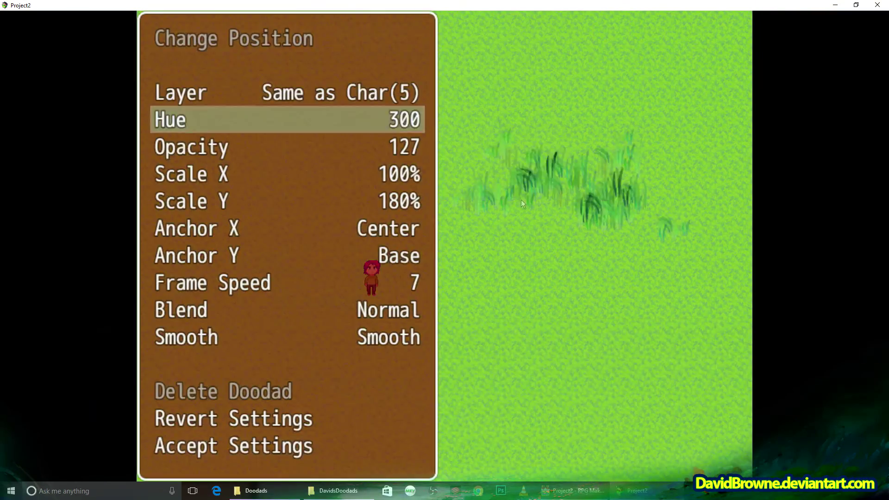
key(Return)
key(x)
key(x)
key(x)
- Walk the character to below the grass patch, then reopen the doodad editor at the DavidsDoodads folder
key(Right)
key(Up)
key(Down)
key(F10)
key(Return)
key(Down)
key(Down)
key(Down)
key(Down)
key(Down)
key(Down)
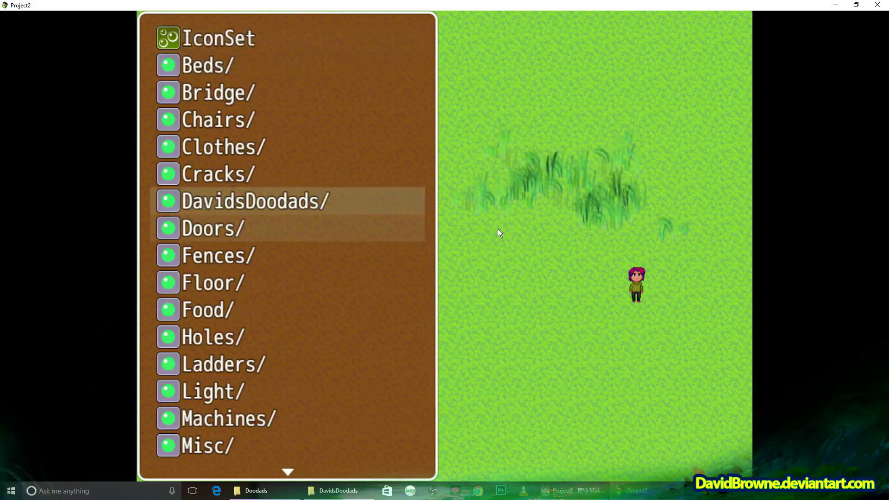
key(Return)
- Browse the DavidsDoodads list and choose the Bush Lumin3 doodad for placement
key(Down)
key(Down)
key(Down)
key(Down)
key(Down)
key(Down)
key(Down)
key(Down)
key(Down)
key(Down)
key(Down)
key(Down)
key(Down)
key(Down)
key(Down)
key(Down)
key(Down)
key(Down)
key(Down)
key(Down)
key(Up)
key(Down)
key(Down)
key(Down)
key(Down)
key(Down)
key(Down)
key(Return)
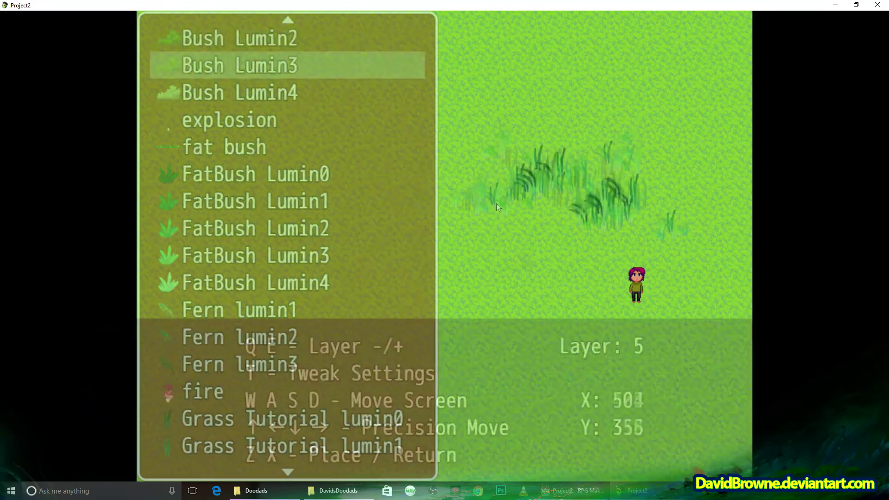
- Tweak the chosen bush doodad's settings, accept them and exit the doodad editor to the map
key(t)
key(Down)
key(Left)
key(Left)
key(Up)
key(Right)
key(Right)
key(Return)
key(x)
key(x)
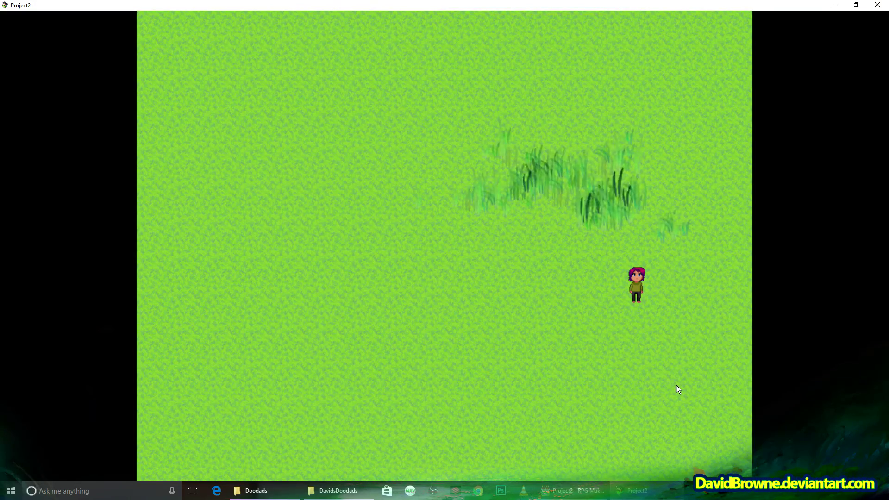